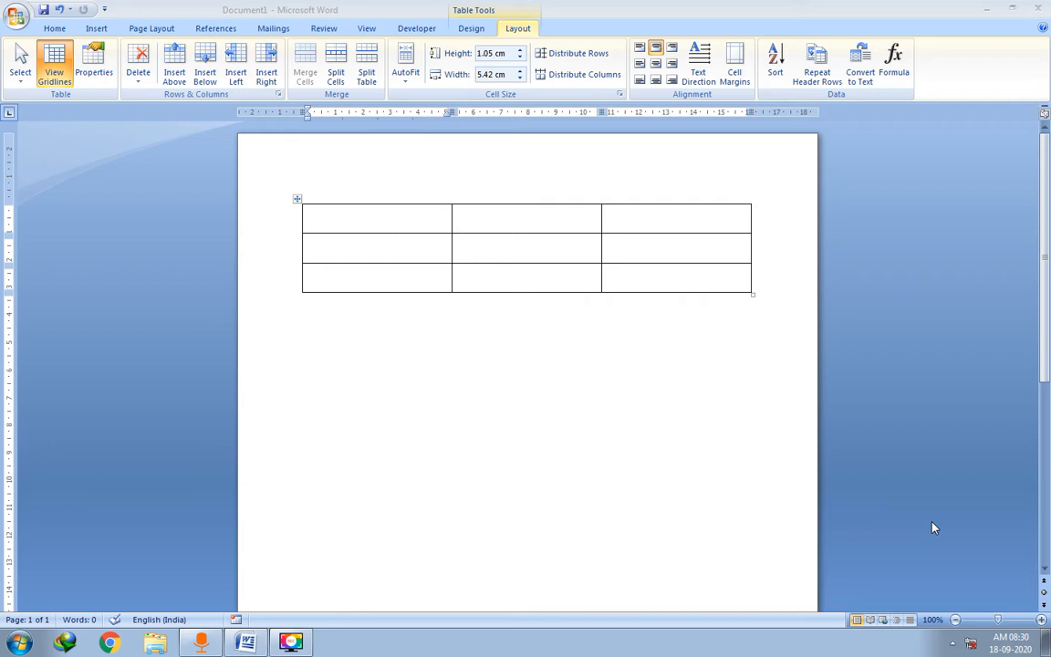
- Open Notepad with a blank document
key(super+r)
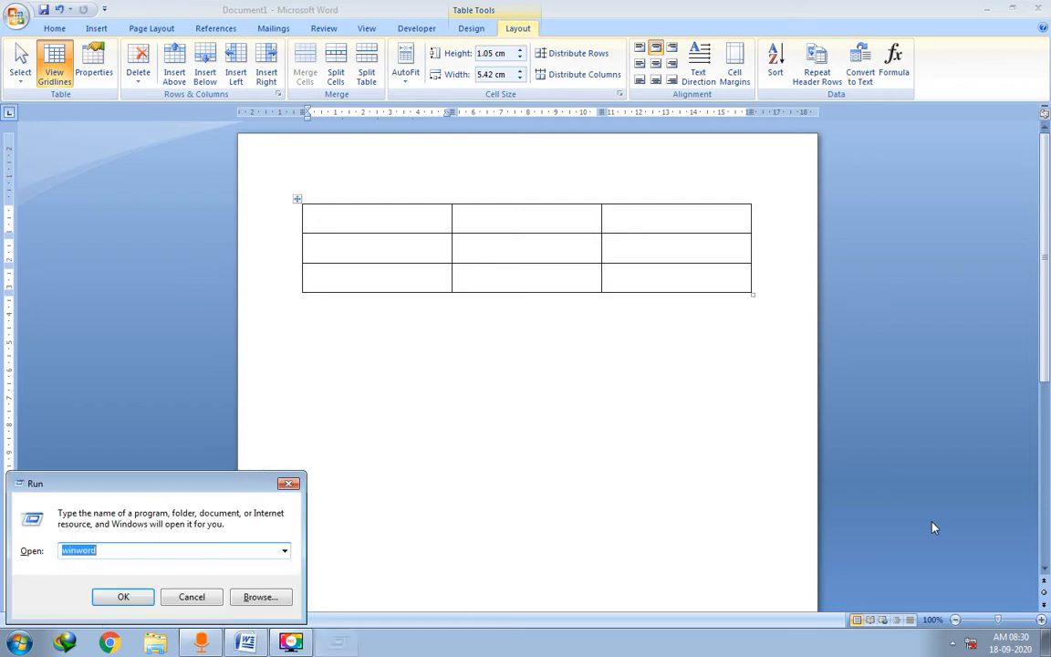
text(notepad)
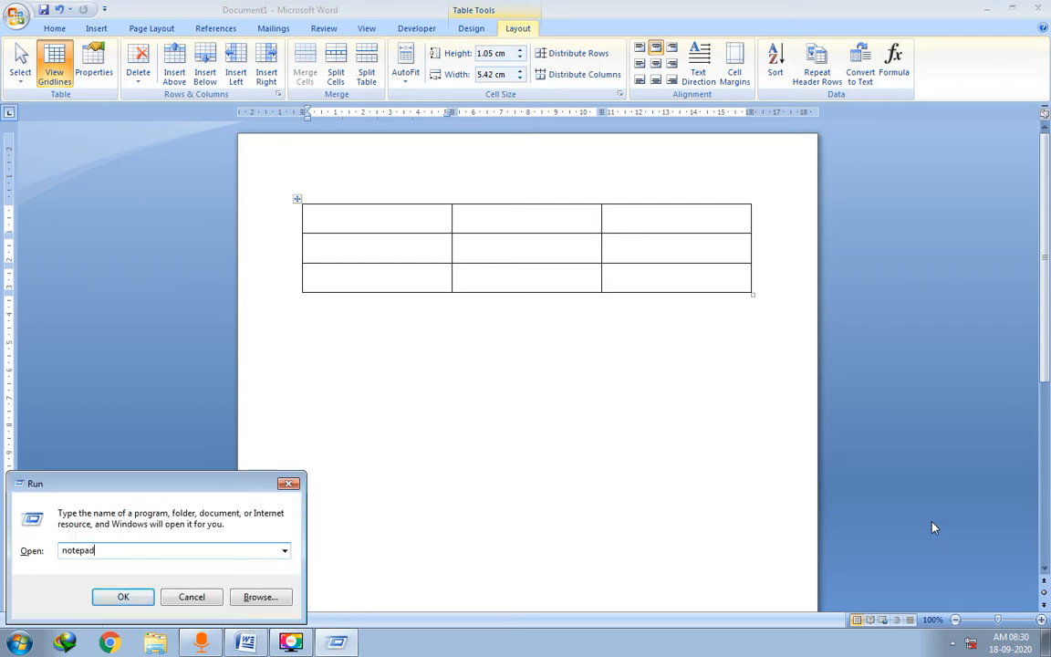
key(Return)
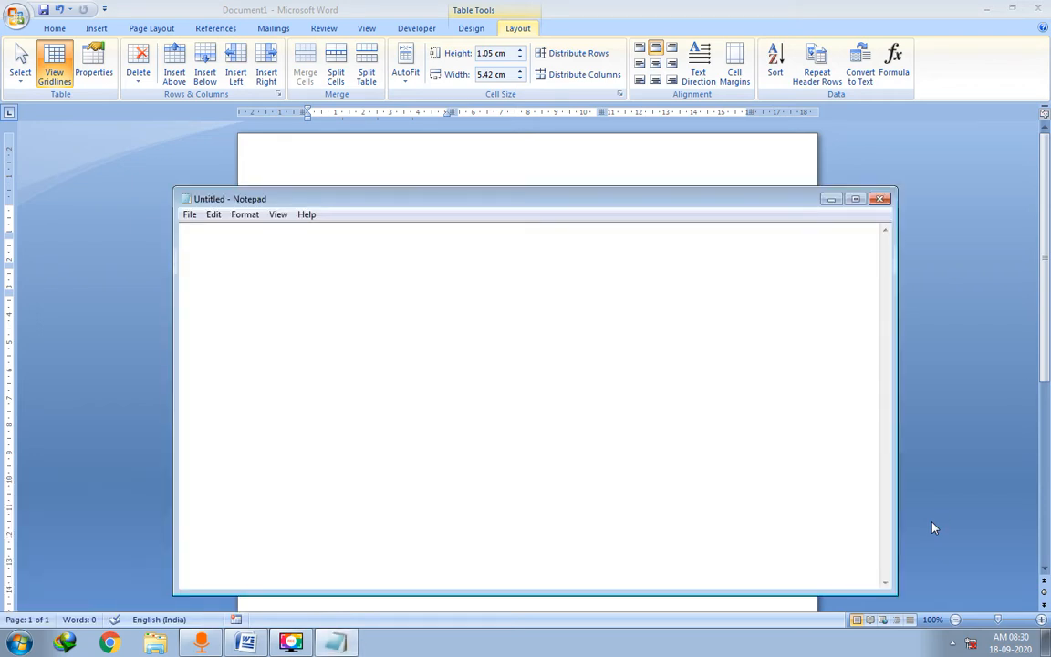
- Write the line "Merging: Combining two or more cells into one cell." in the blank Notepad document
text(Mergini)
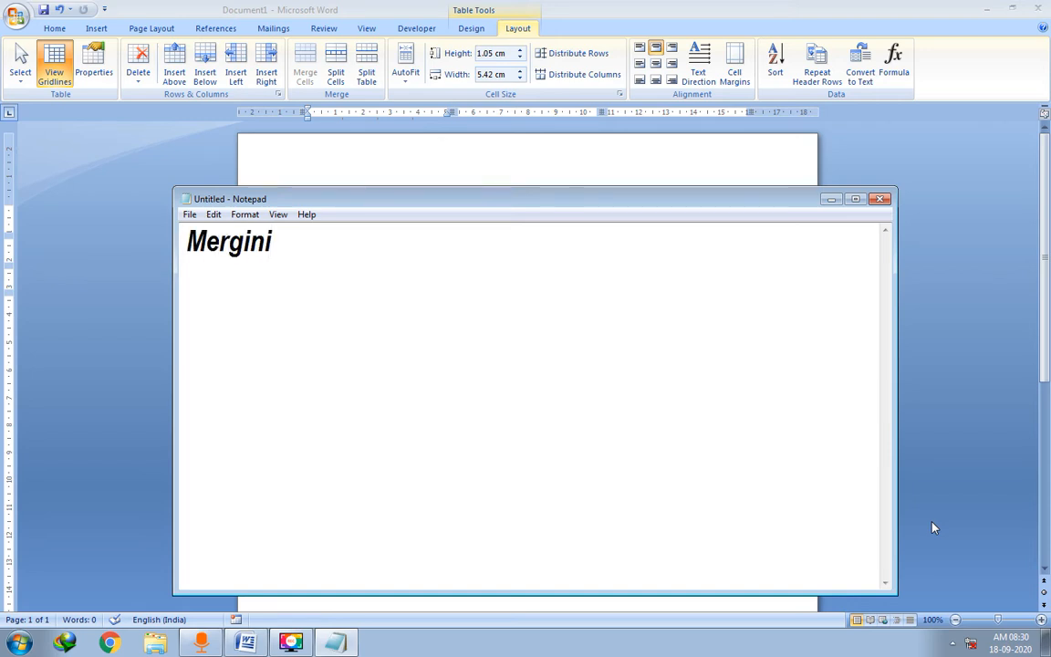
key(BackSpace)
text(n)
key(BackSpace)
text(g: Combinin)
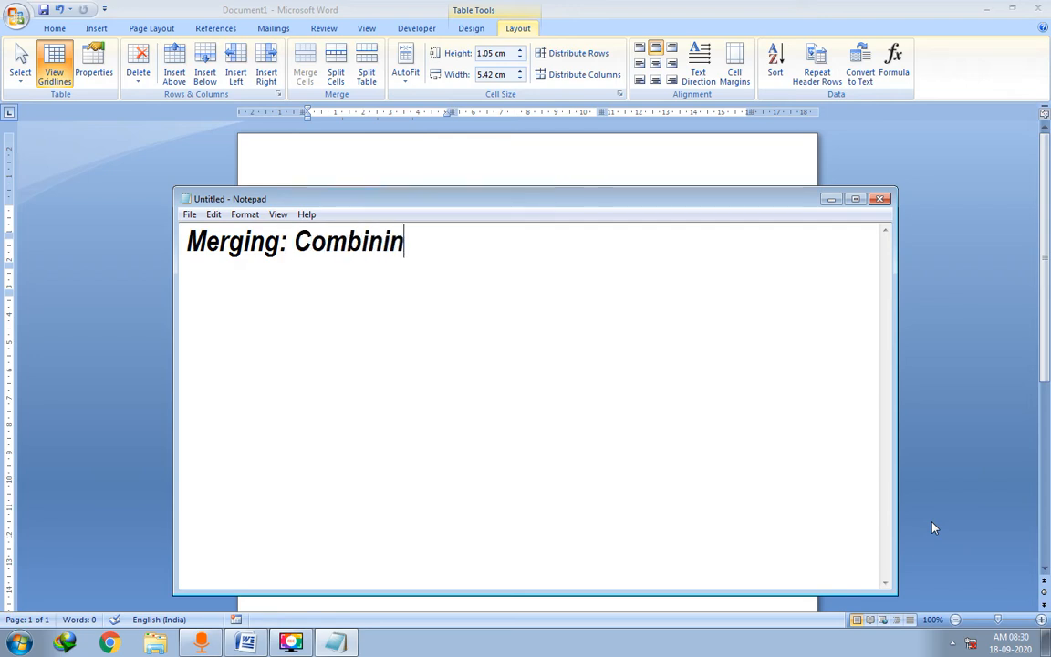
text(g tw)
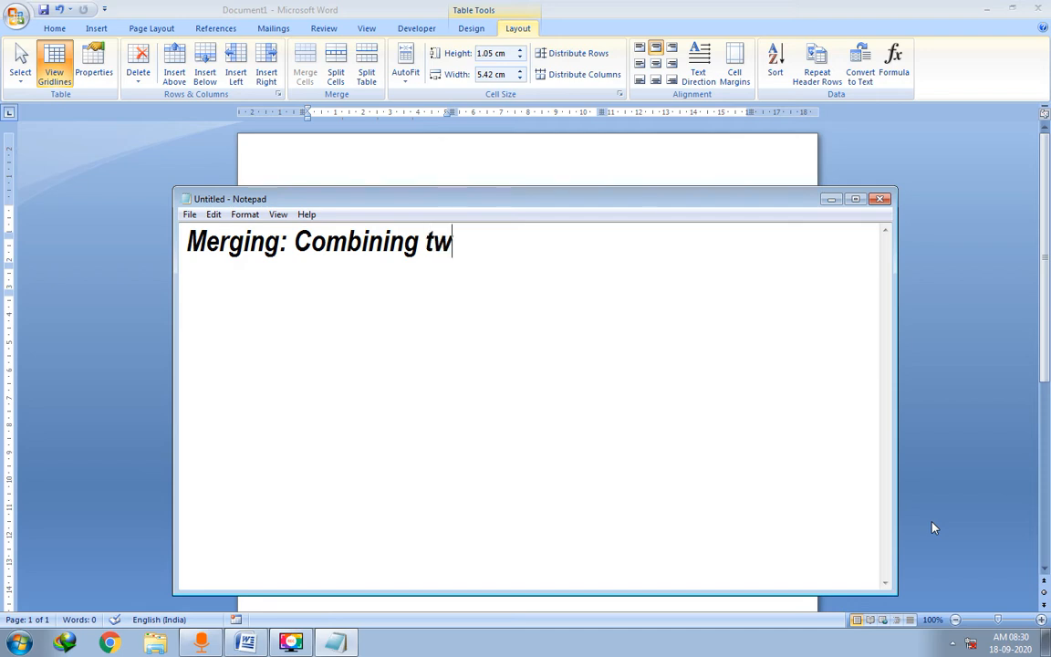
text(o or more cells into )
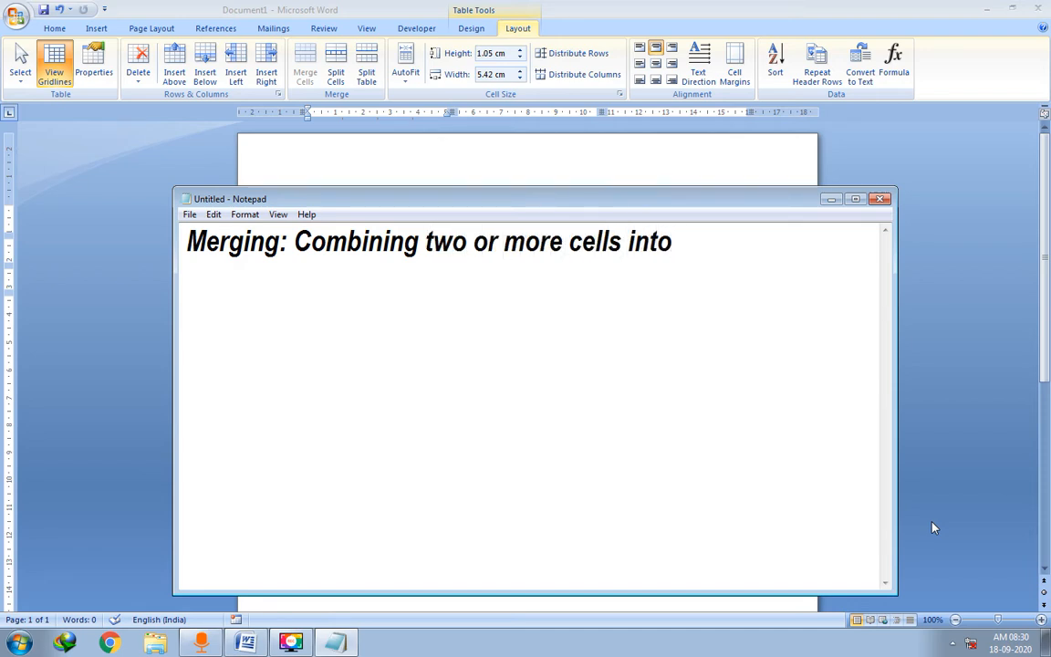
text(one cell.)
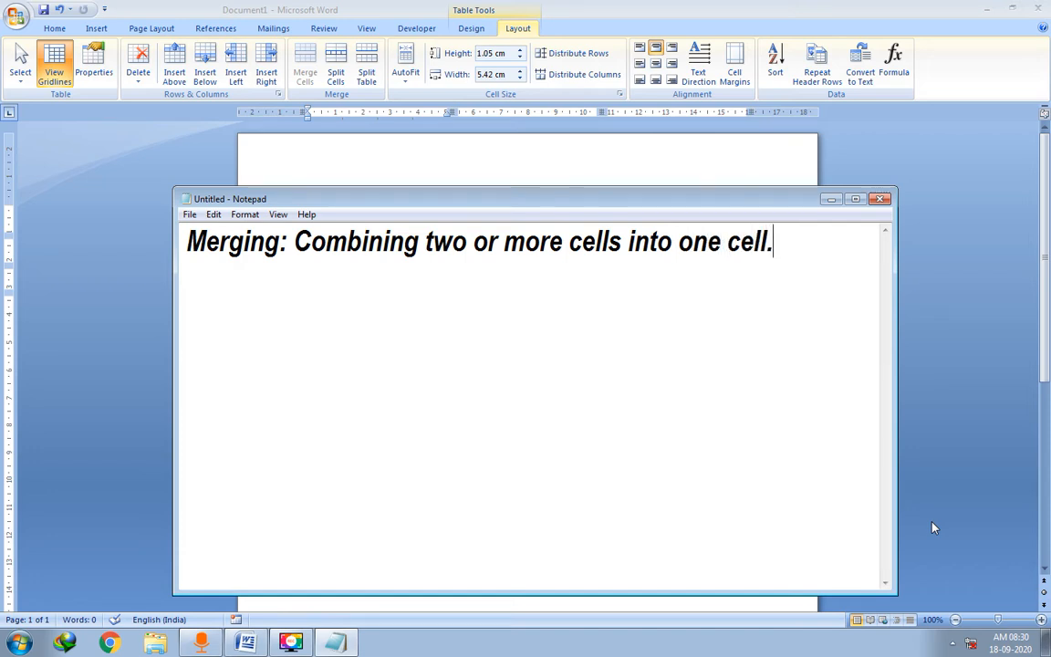
- Add a second line reading "Splitting: Separating a cell into more cells." and minimize the Notepad window
key(Return)
text(Sp)
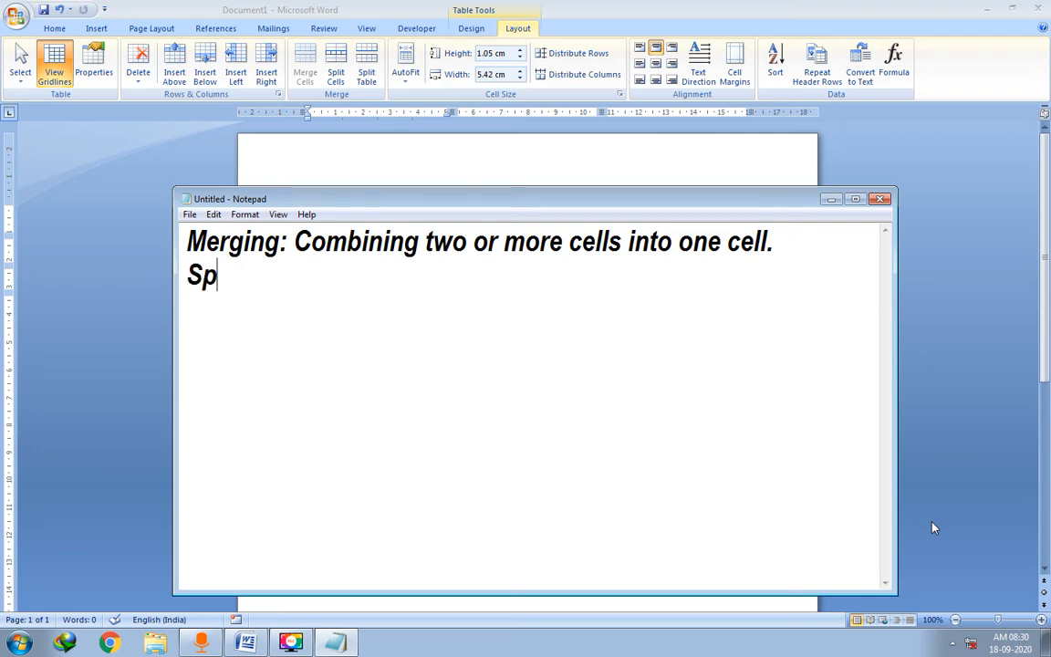
text(litting)
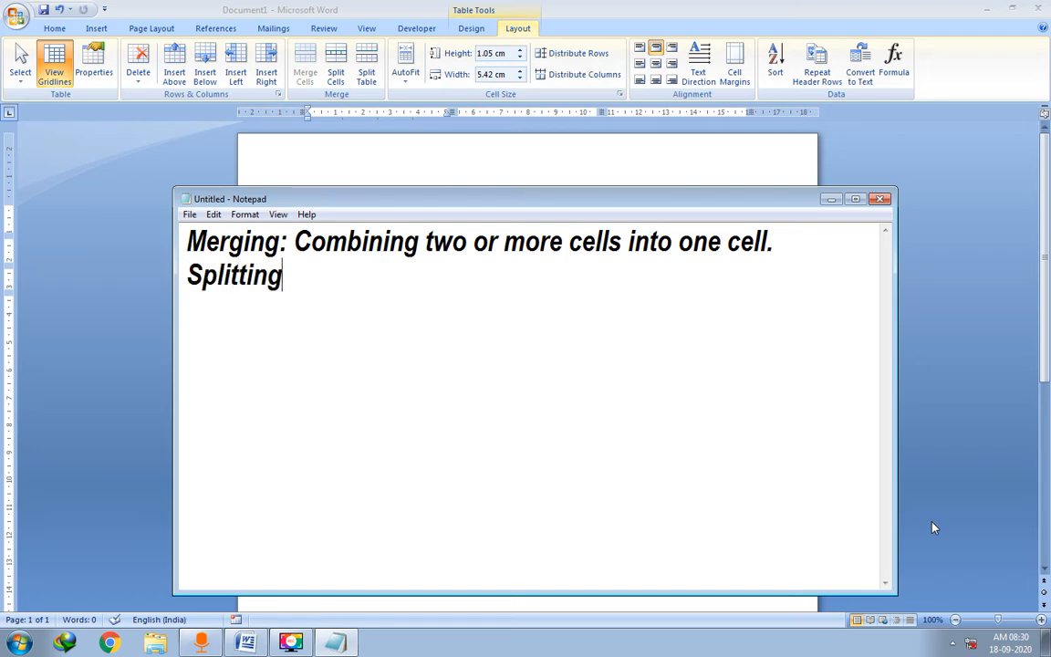
text(: Spe)
key(BackSpace)
key(BackSpace)
text(ep)
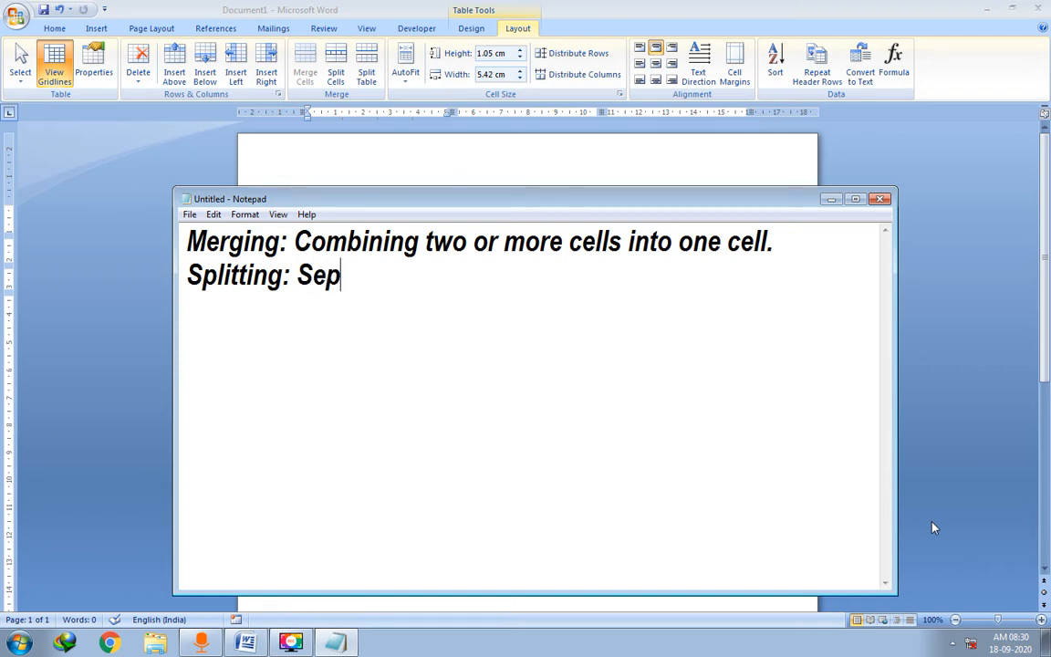
text(arating a )
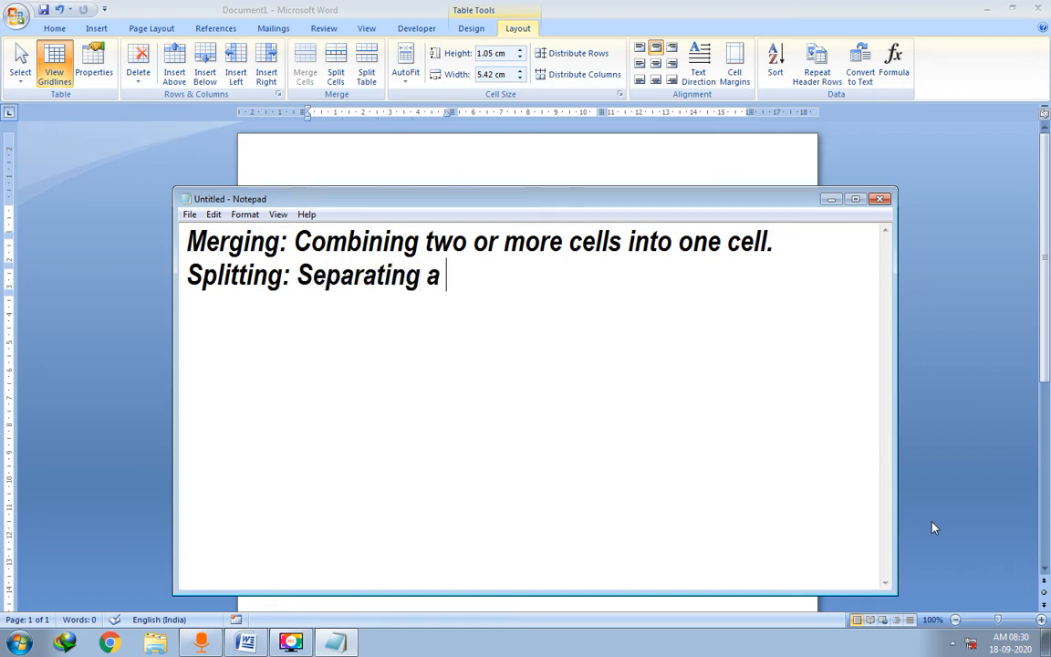
text(cell into)
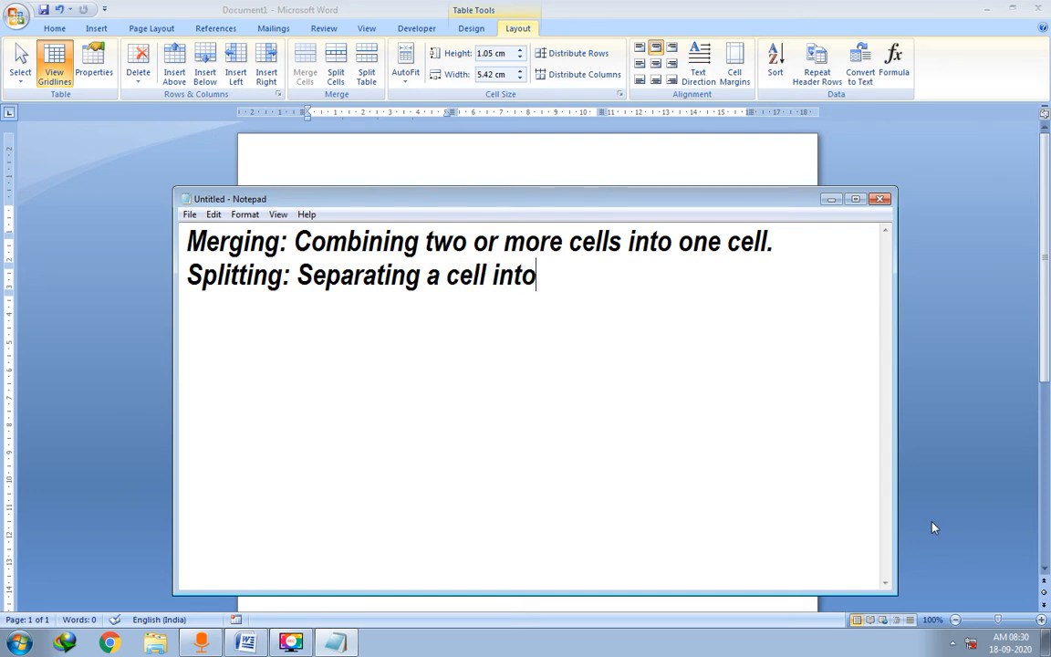
text( more cells.)
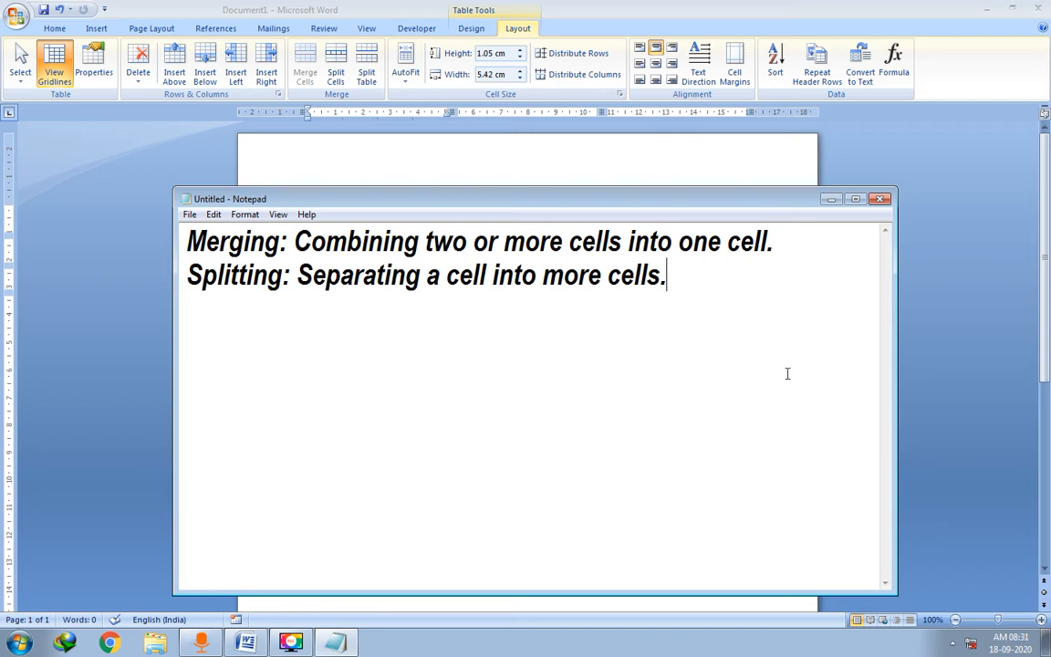
click(831, 199)
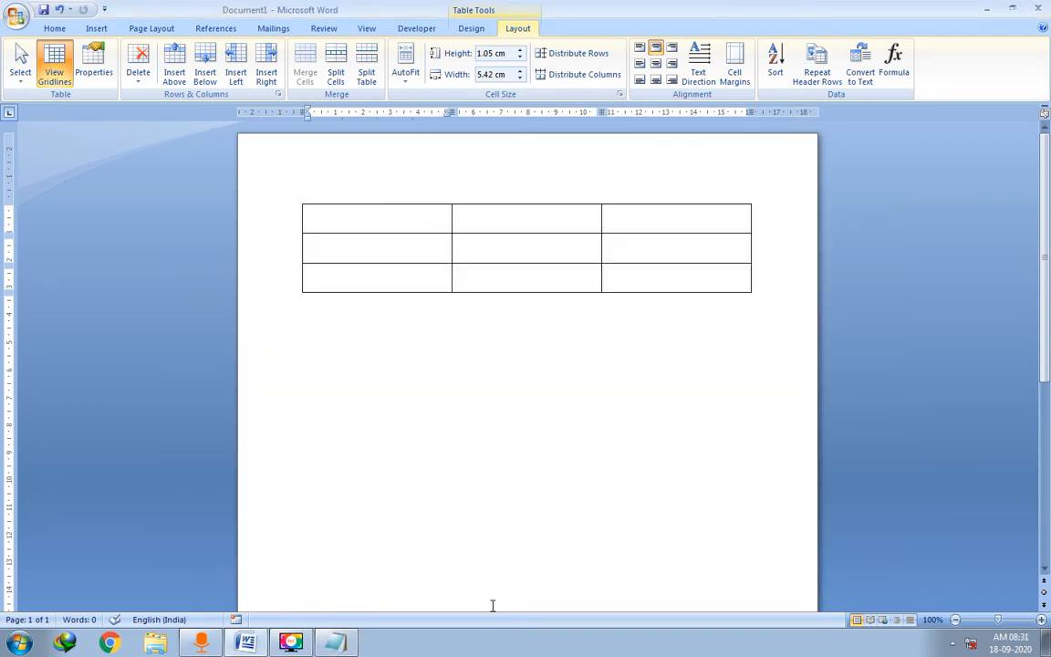
- Select each of the table's three rows and each of its three columns one at a time
click(292, 228)
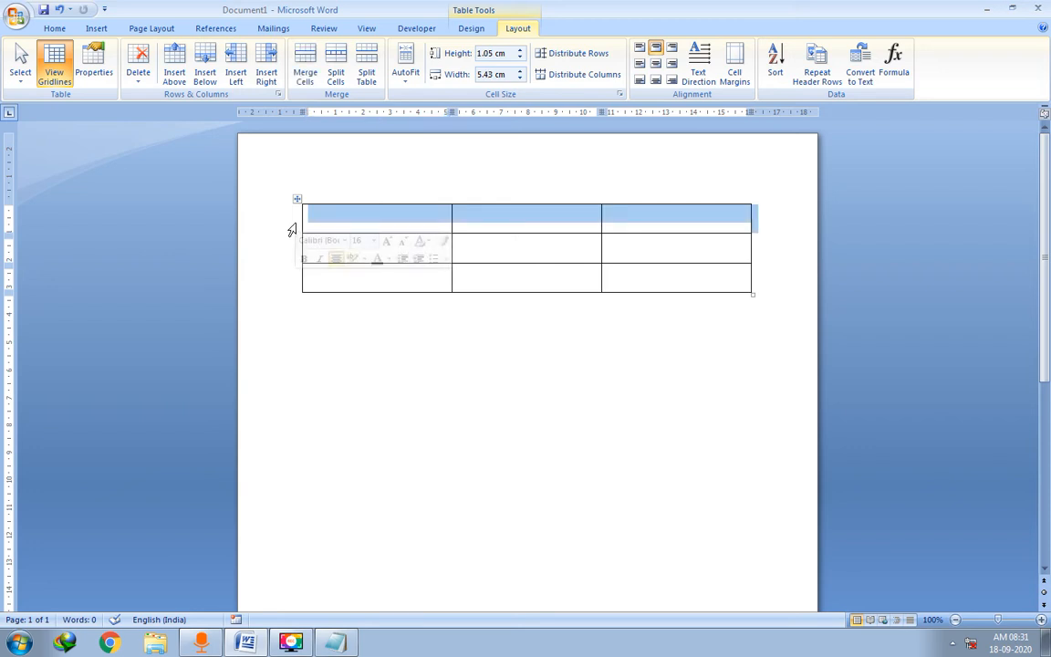
click(282, 253)
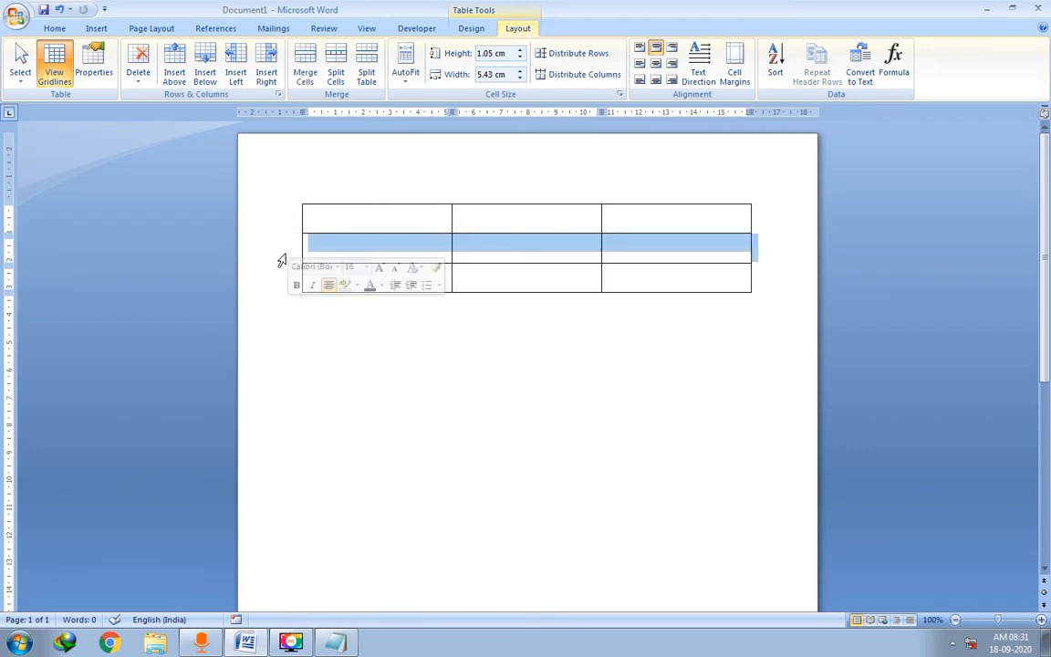
click(276, 280)
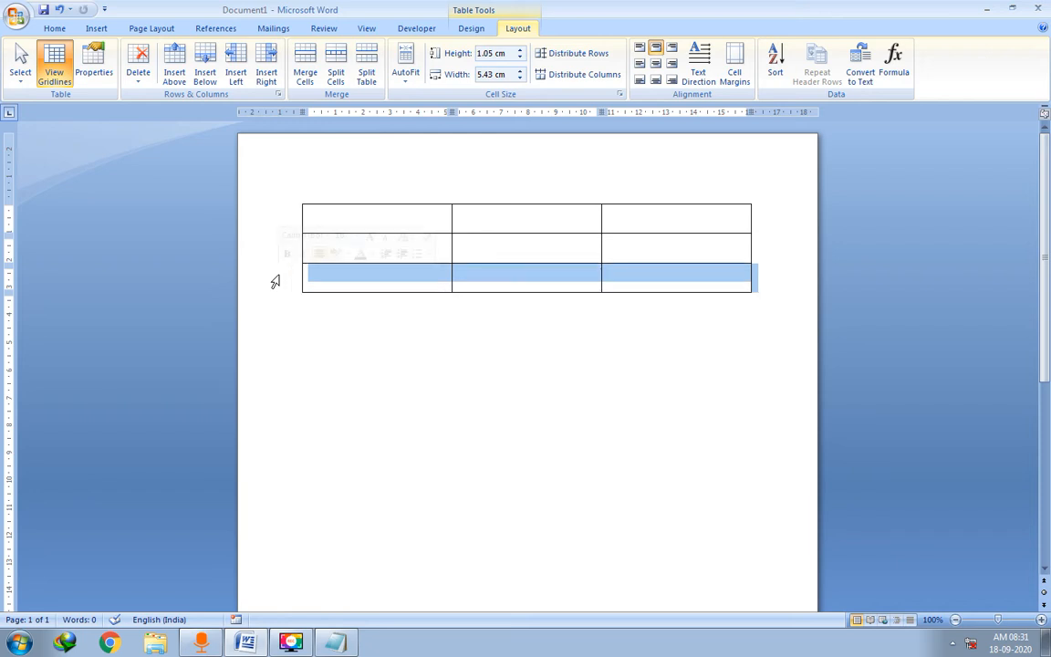
click(362, 178)
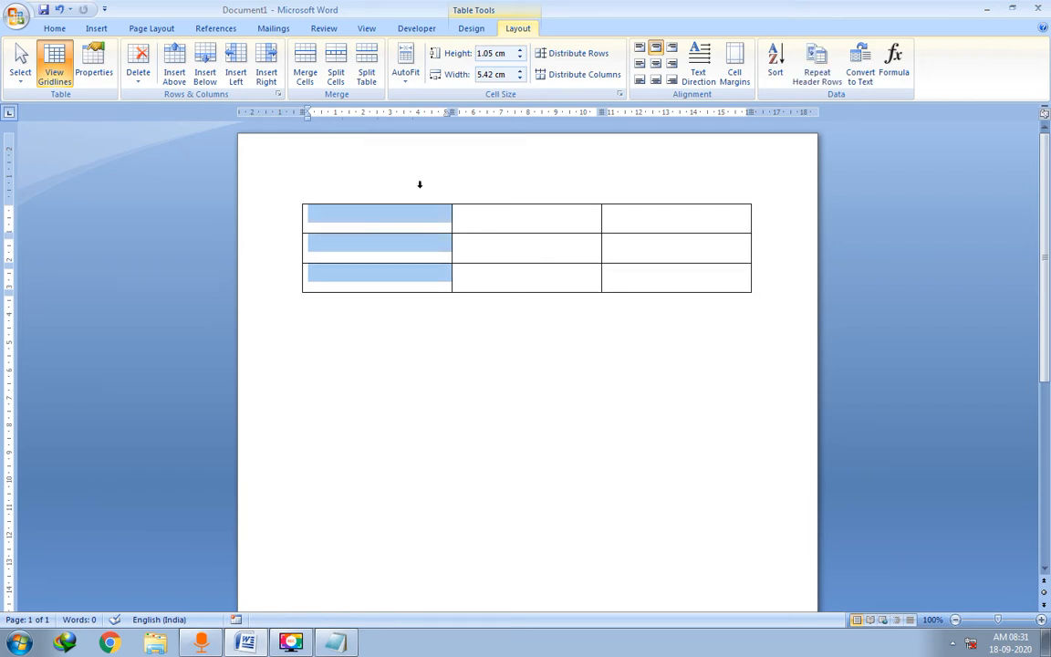
click(539, 182)
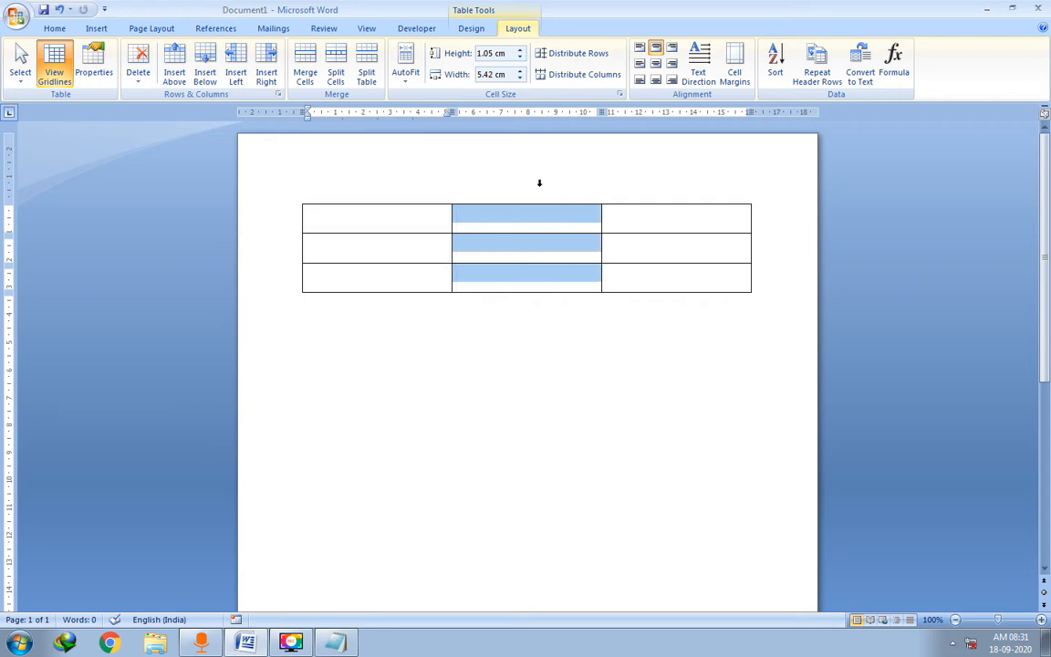
click(661, 185)
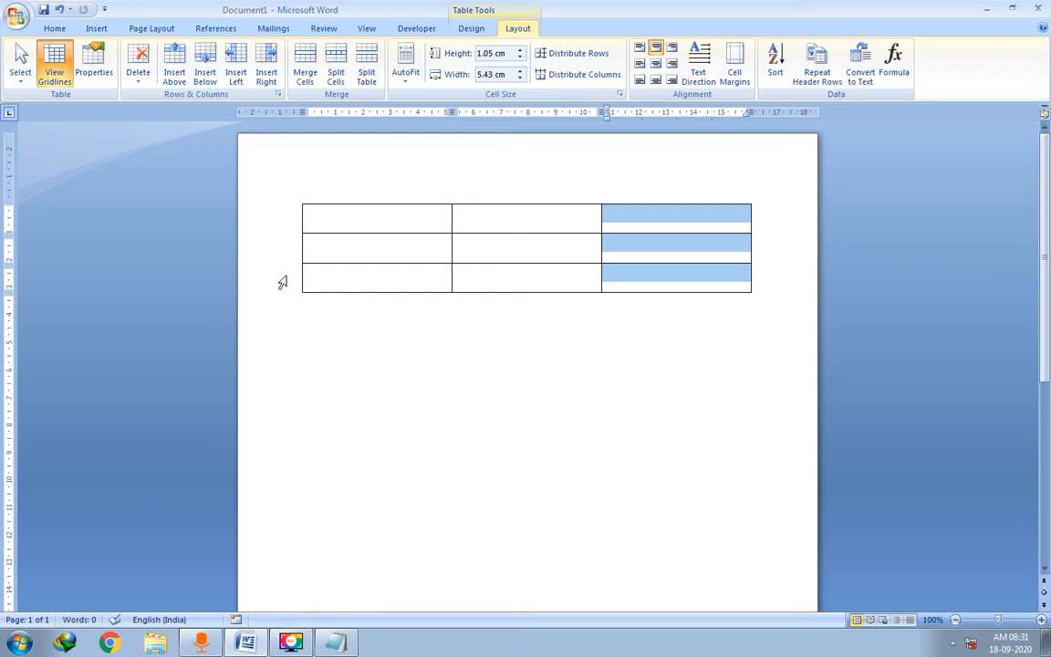
- Delete the first row of the table
click(284, 224)
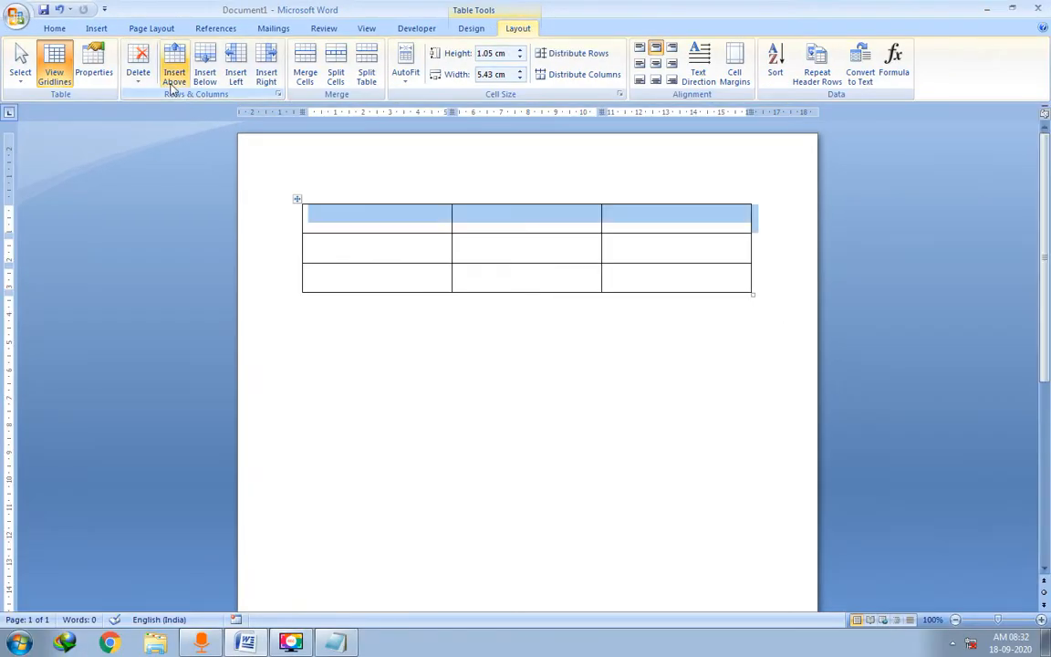
click(149, 86)
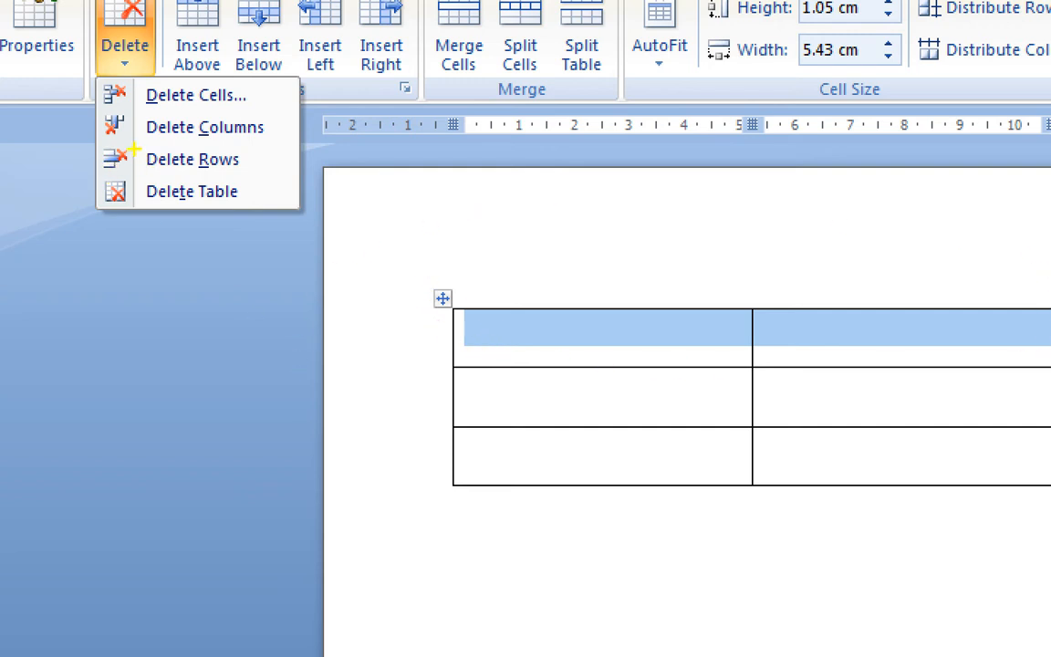
mouse_move(136, 149)
mouse_down()
mouse_move(225, 181)
mouse_move(260, 174)
mouse_up()
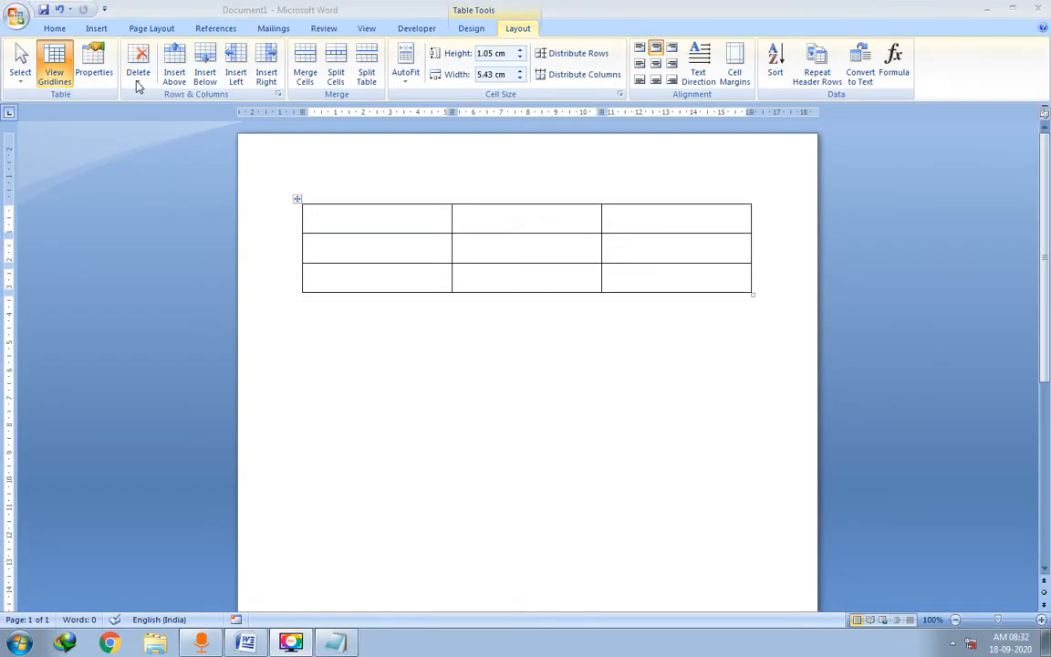
click(124, 62)
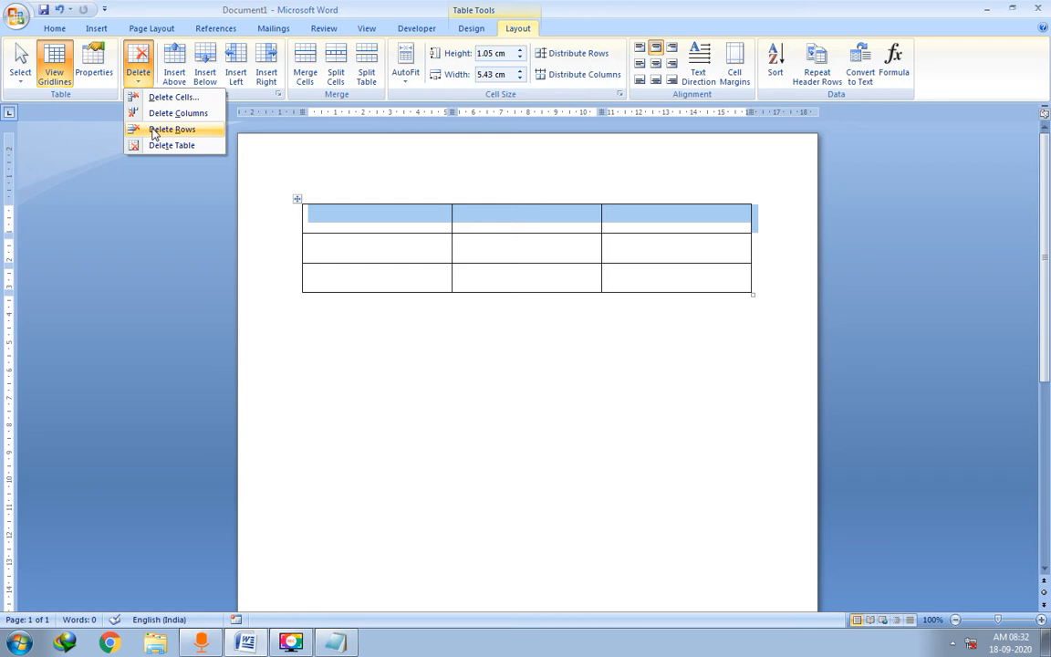
click(154, 130)
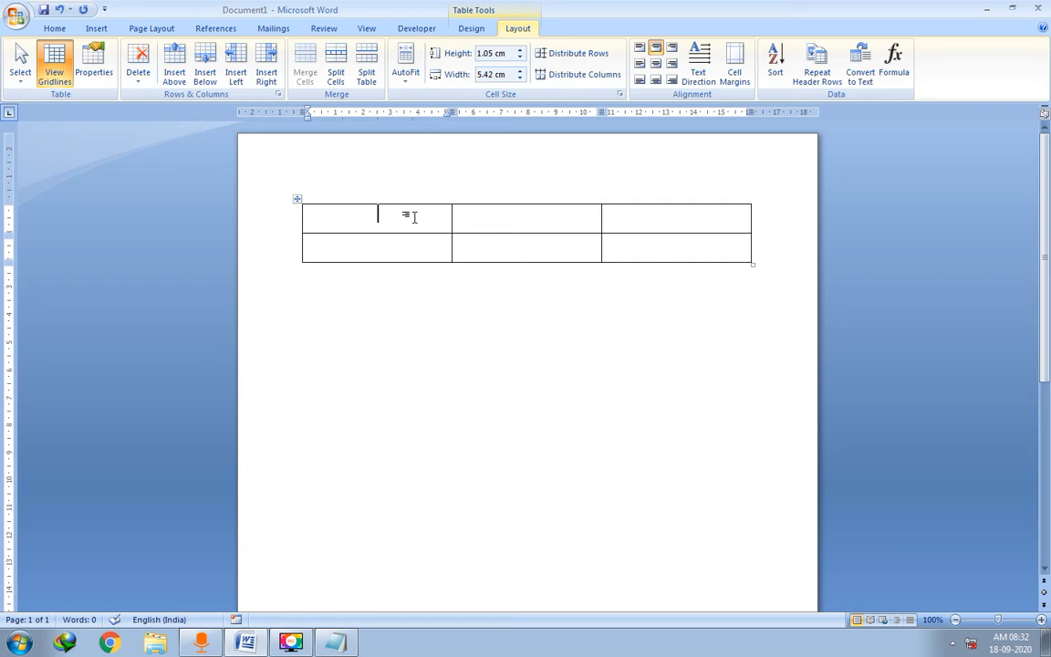
- Select the columns of the shortened table in turn and undo the deletion of its first row
drag(657, 227, 666, 237)
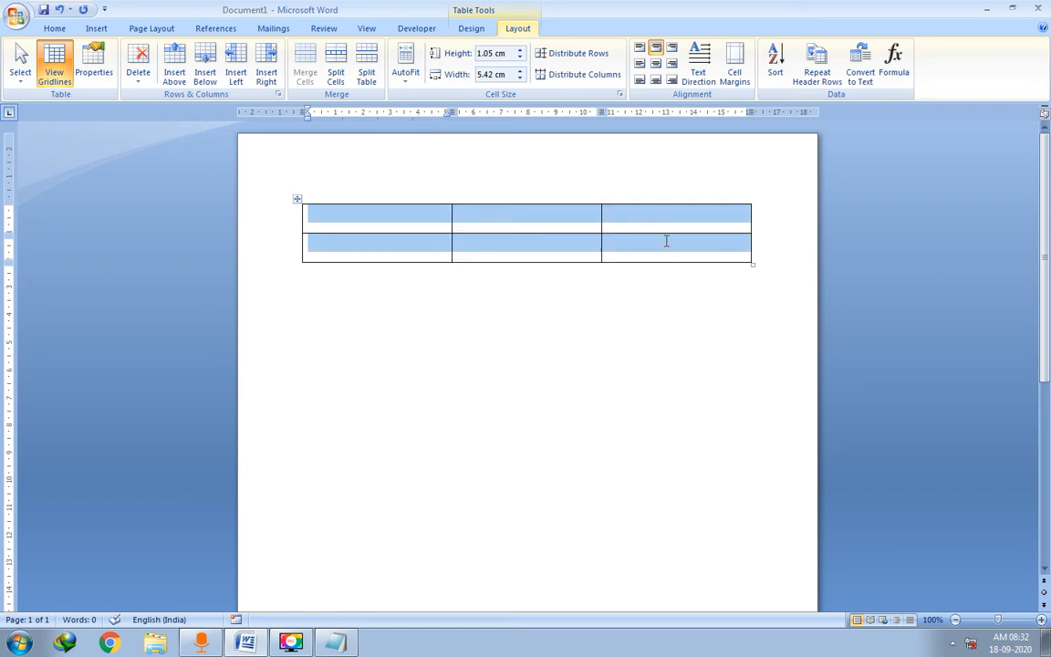
click(454, 174)
click(568, 173)
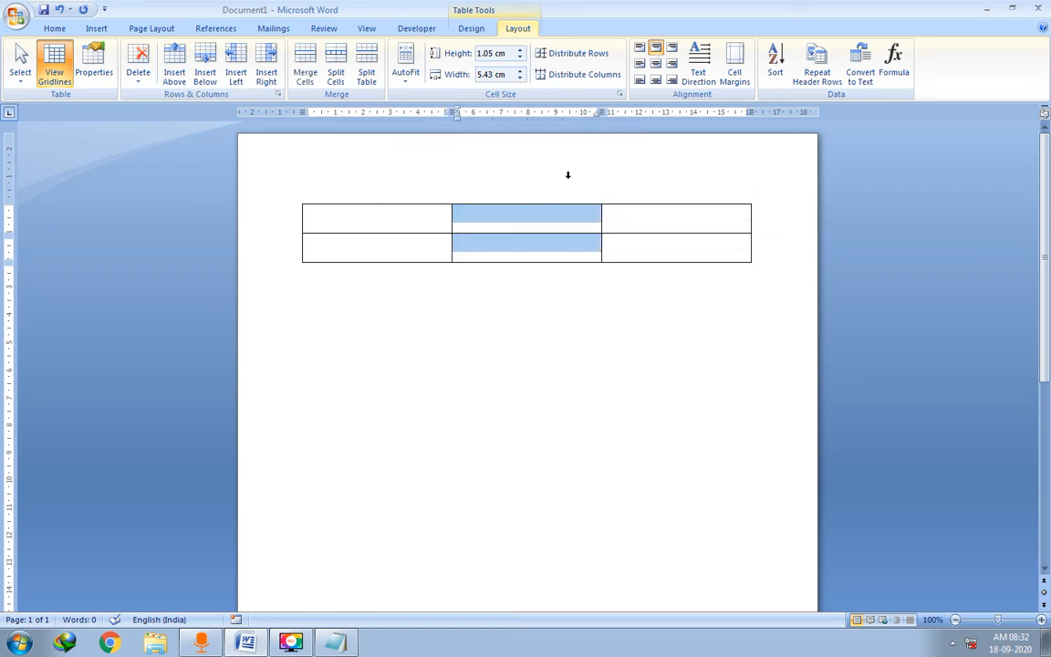
click(642, 169)
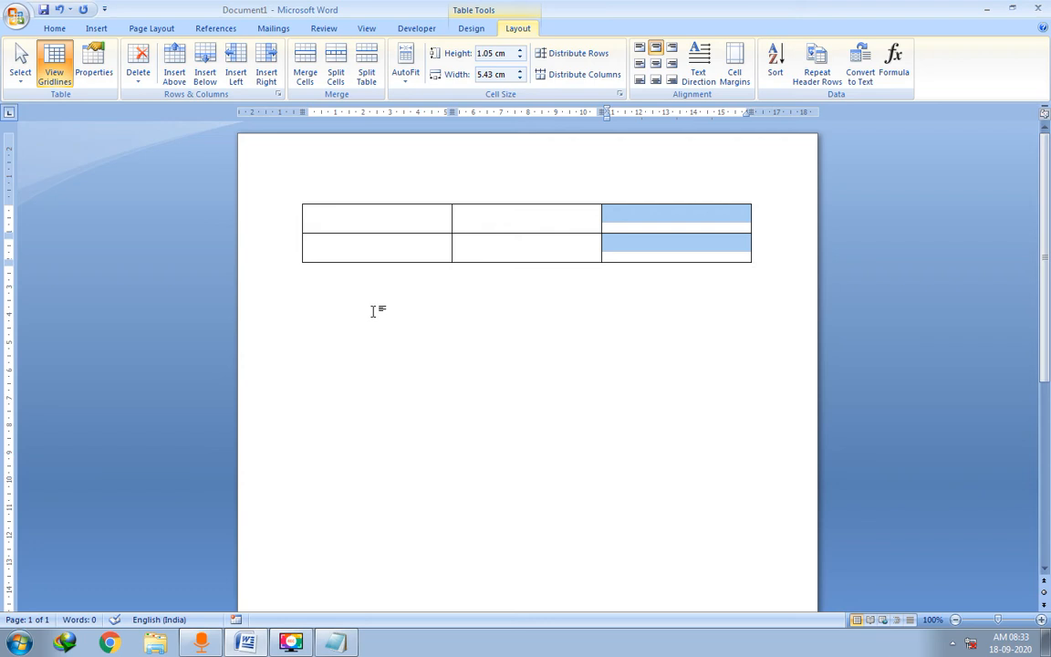
key(ctrl+z)
key(ctrl+z)
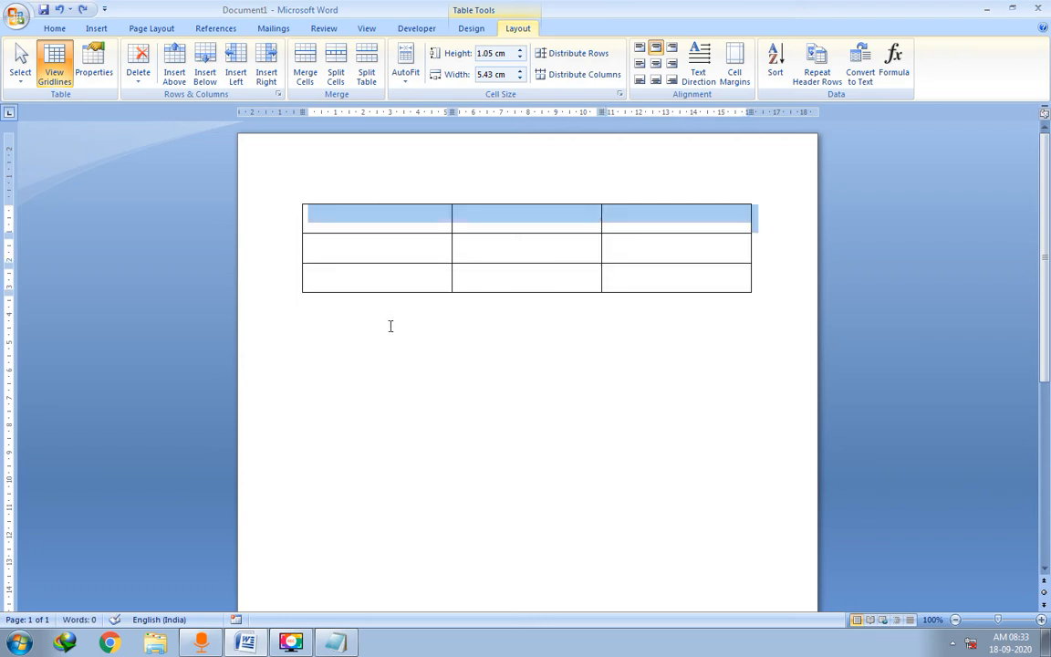
- Delete the third column of the table
click(640, 171)
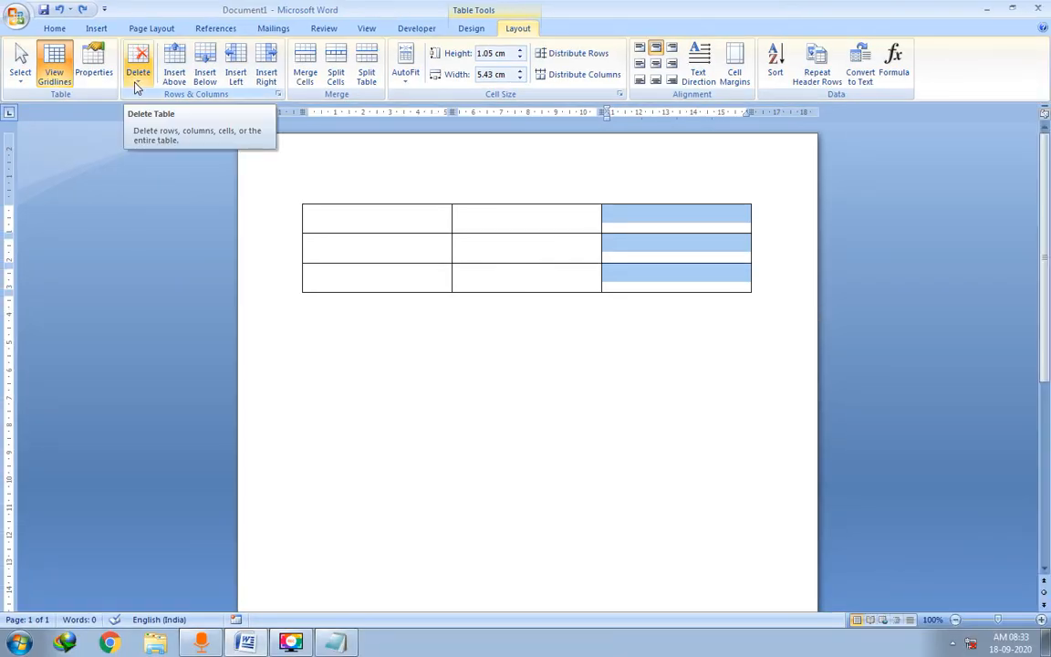
click(145, 162)
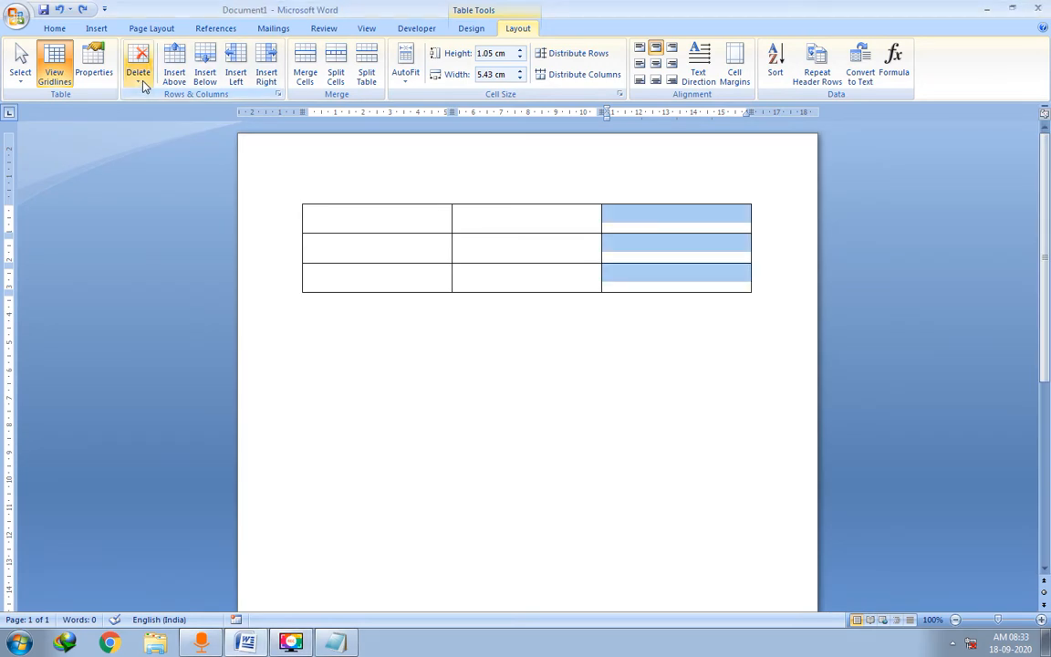
click(143, 83)
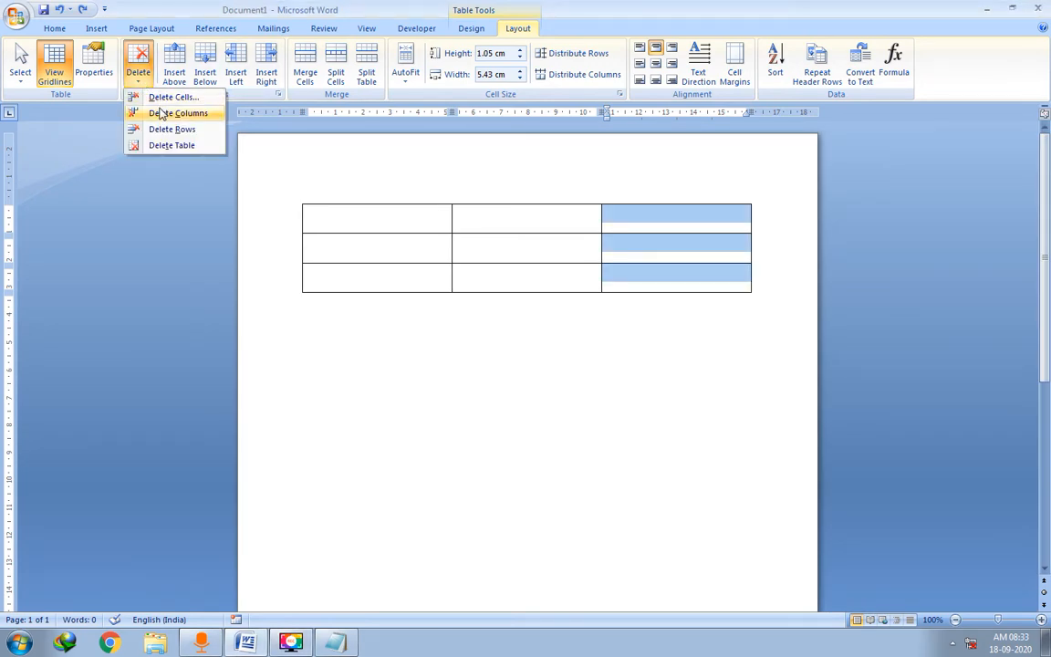
click(161, 113)
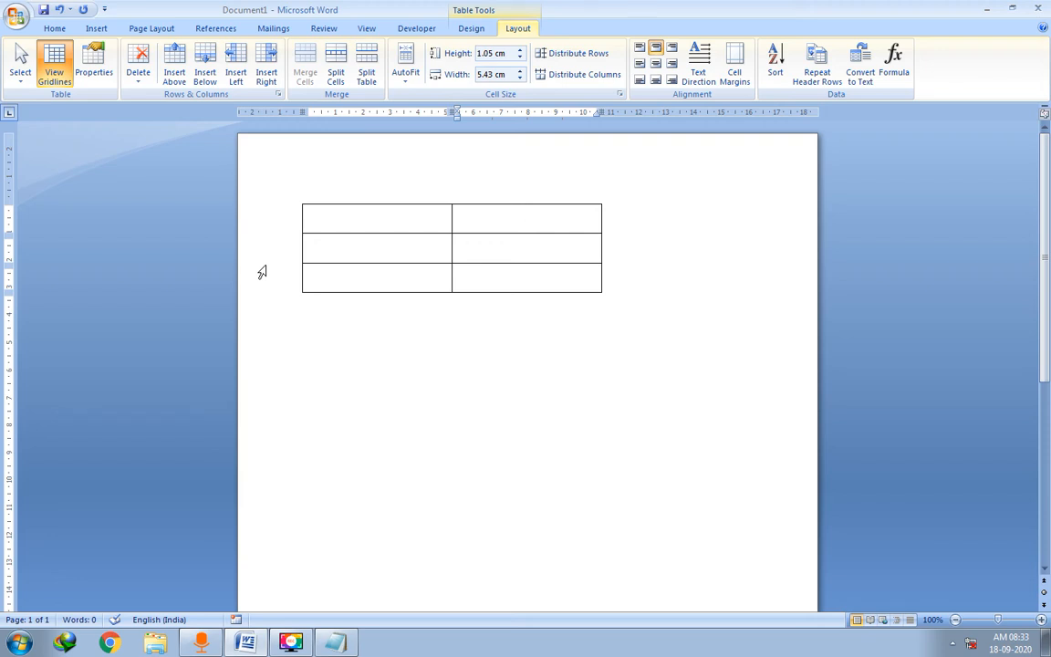
- Select the rows and columns of the two-column table in turn and undo the deletion of its third column
click(289, 228)
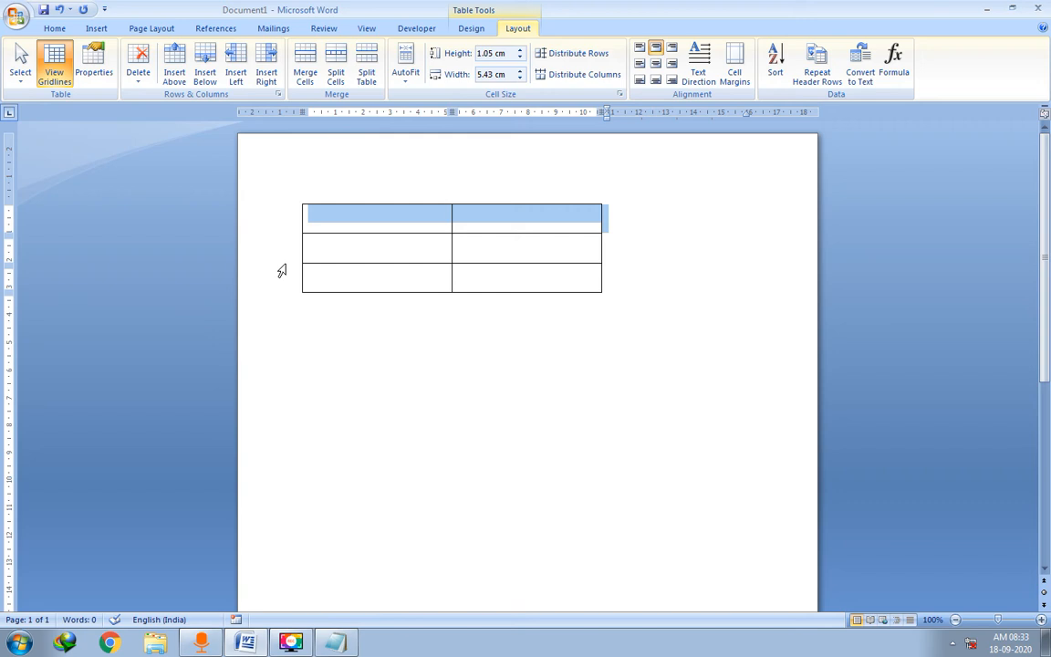
click(284, 248)
click(284, 276)
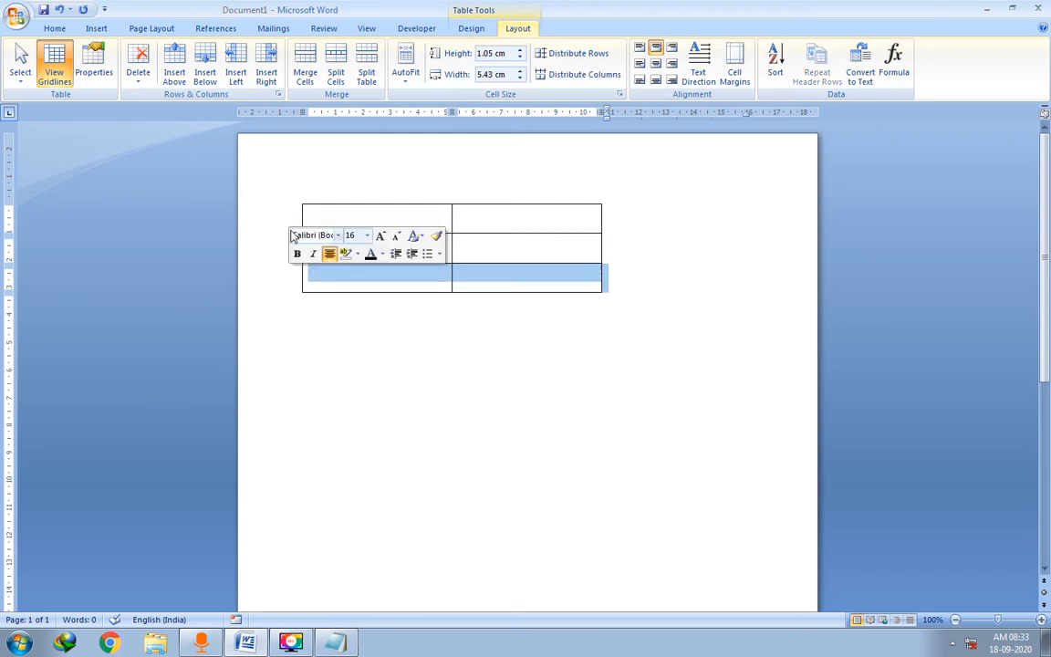
click(268, 226)
click(270, 282)
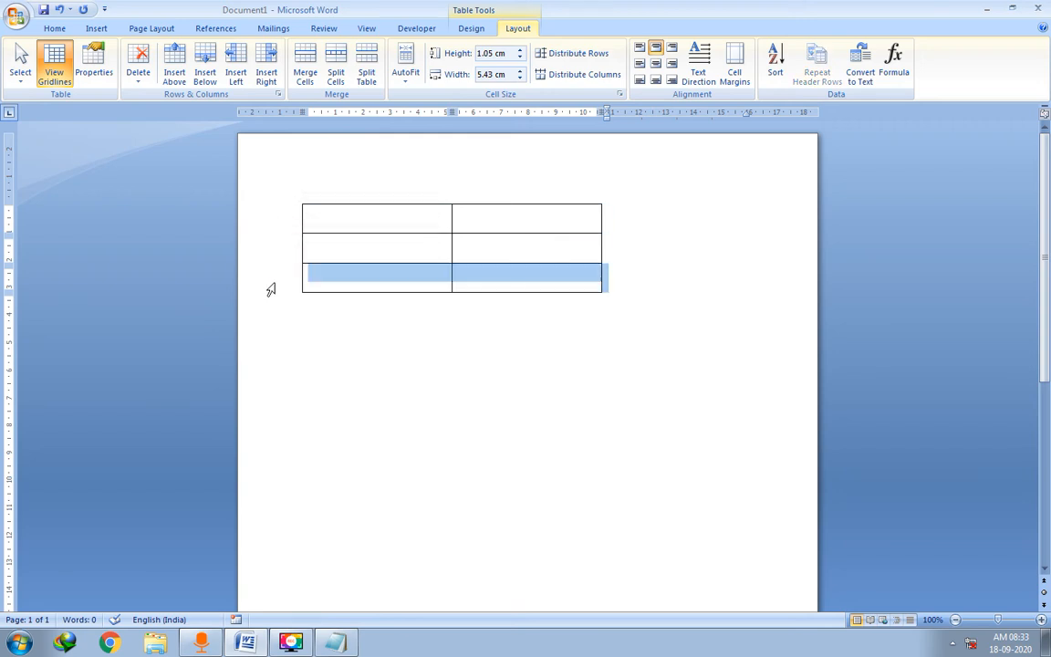
click(379, 185)
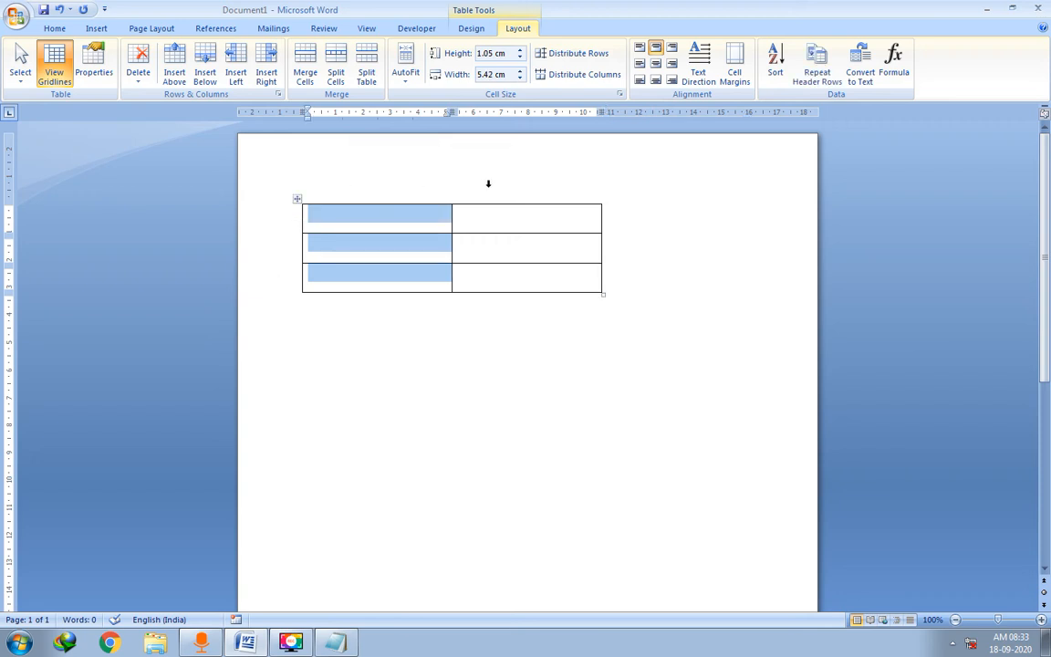
click(488, 183)
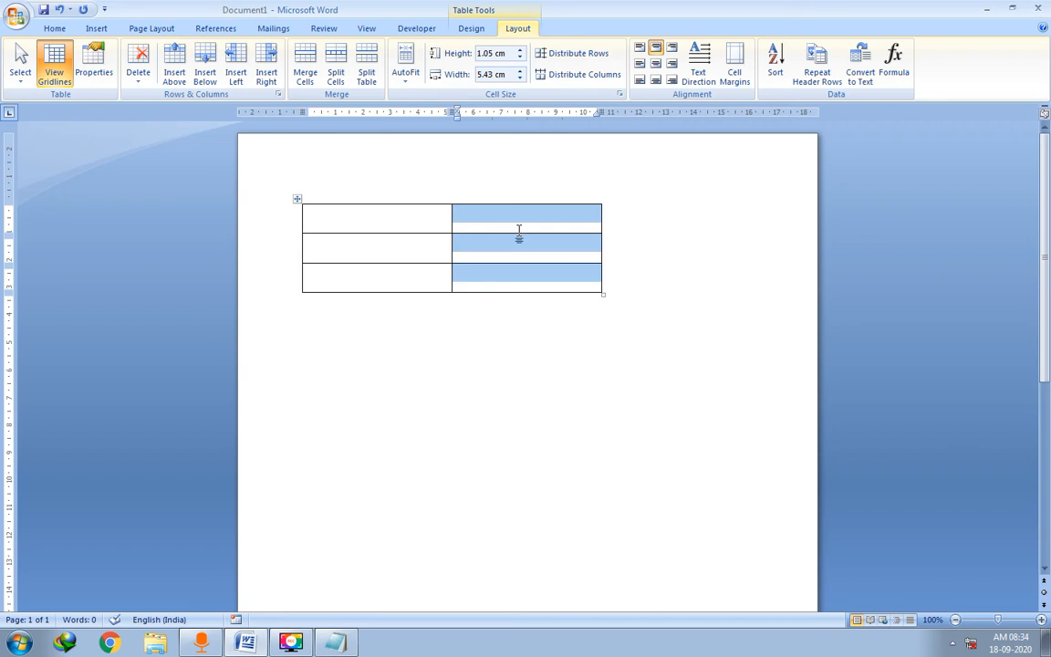
key(ctrl+z)
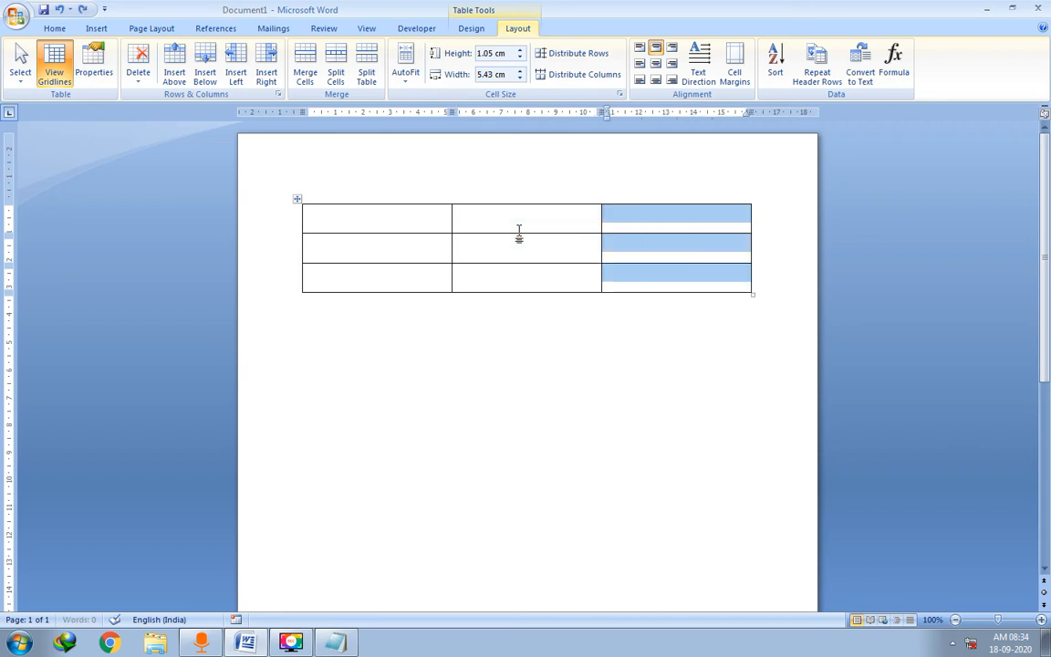
click(522, 389)
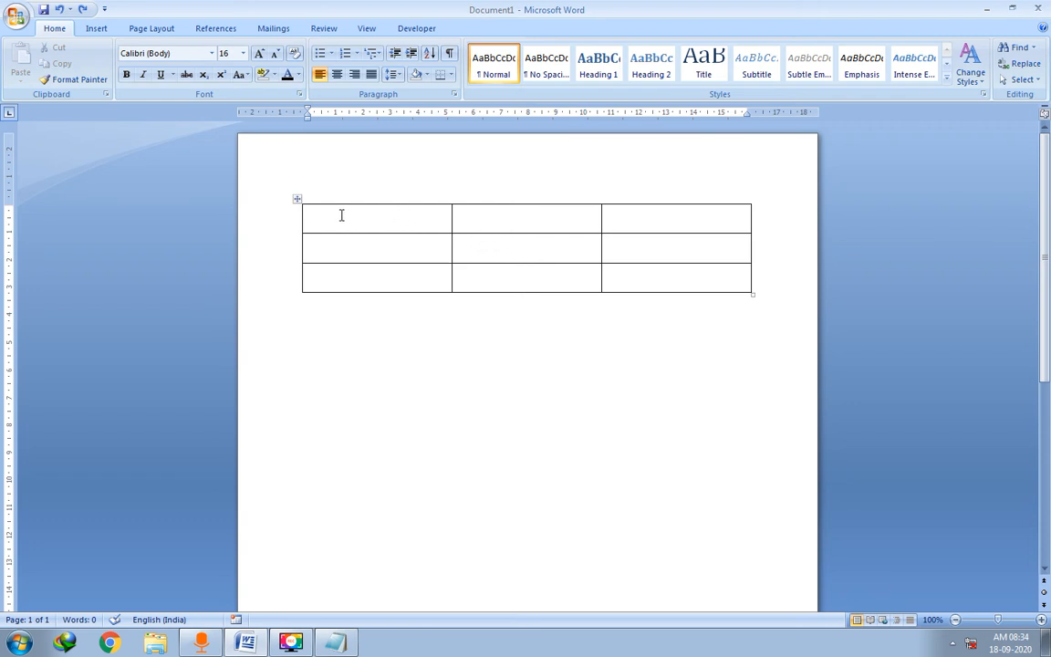
- Merge the first two cells of the table's first row into one cell
drag(340, 215, 526, 219)
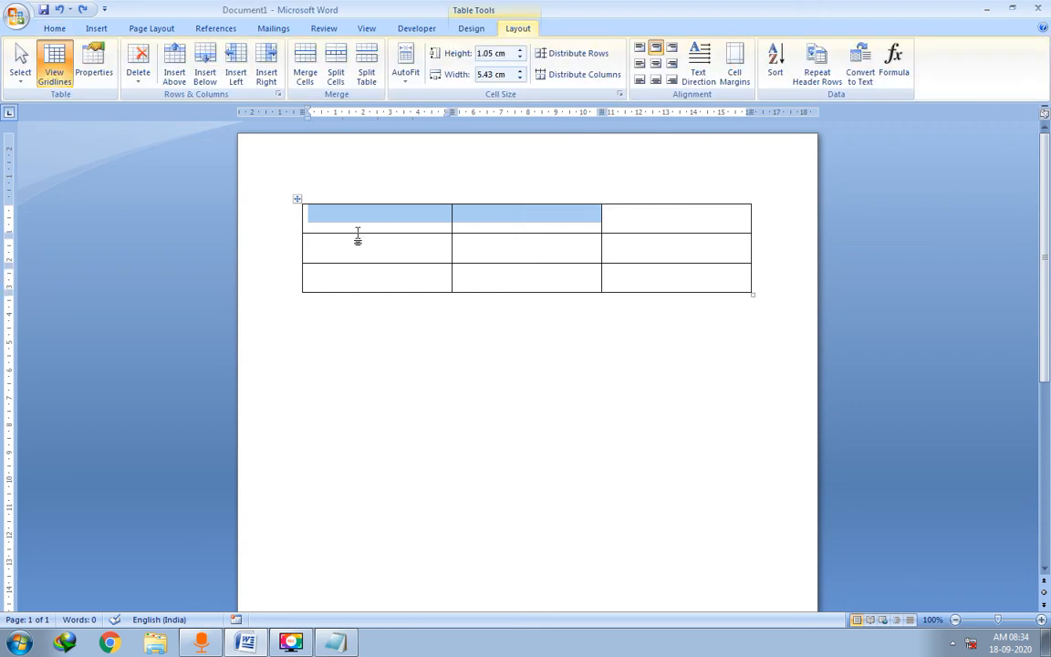
click(284, 230)
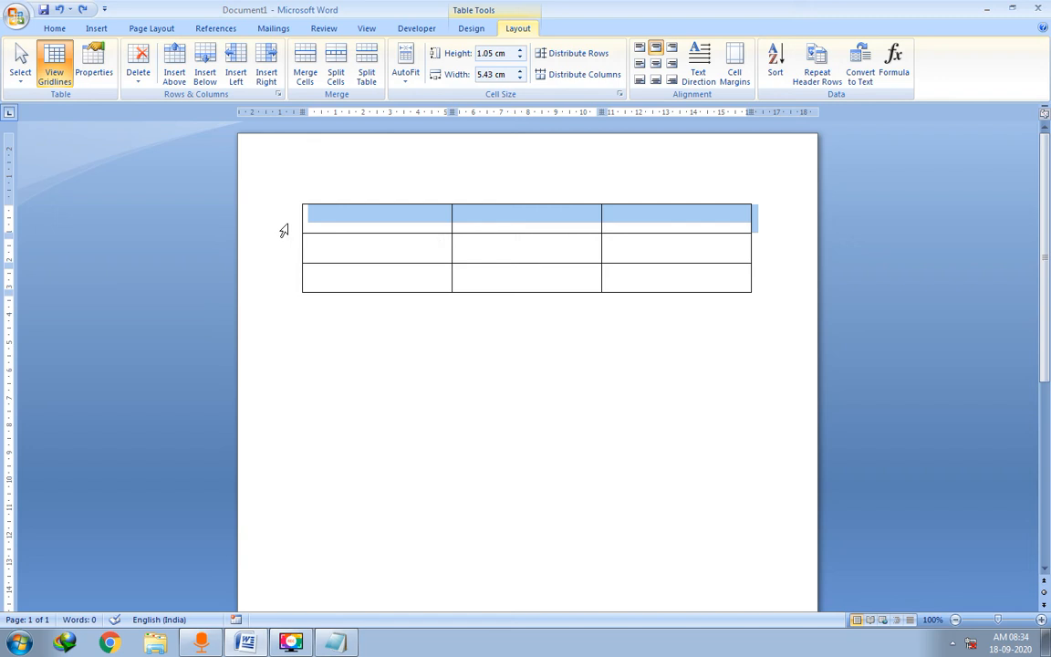
click(357, 224)
drag(351, 221, 551, 227)
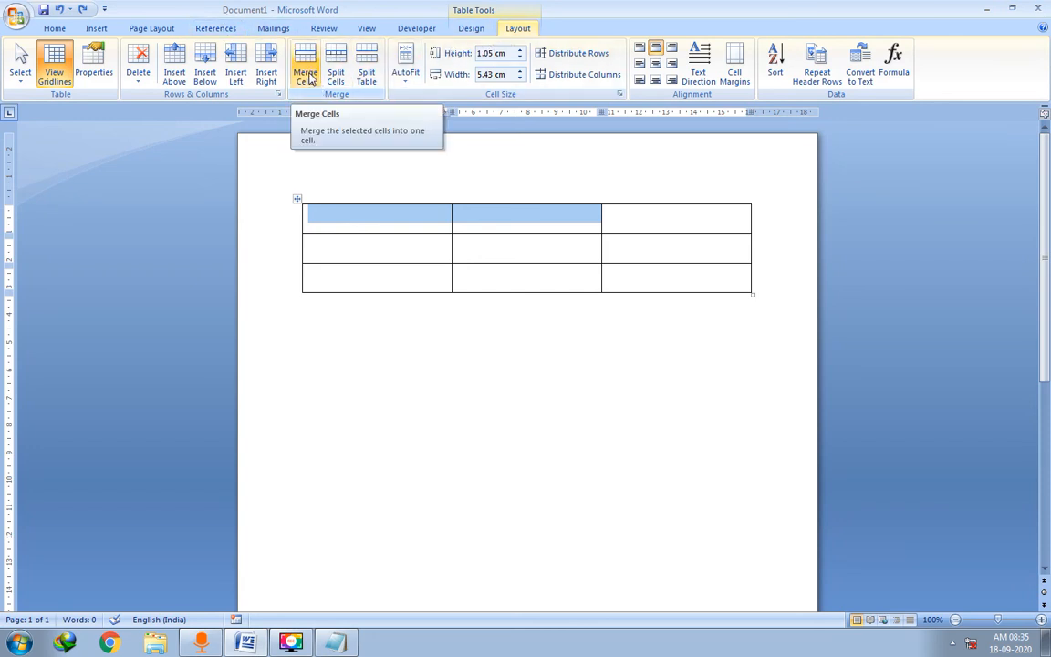
click(308, 78)
click(361, 319)
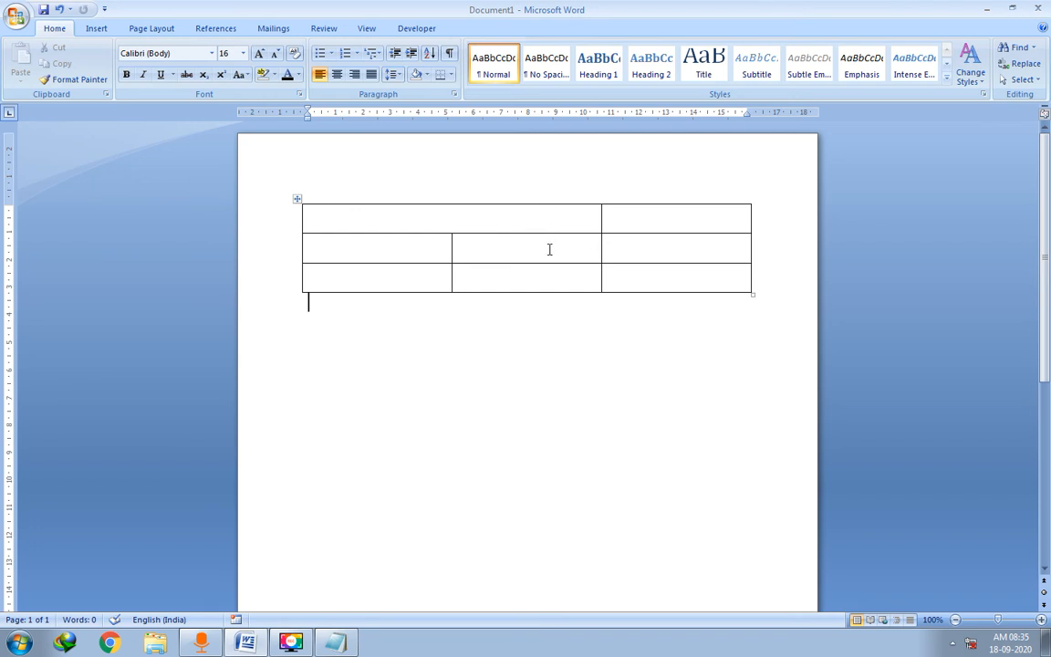
- Merge the second and third cells of the table's second row into one cell
drag(549, 249, 665, 245)
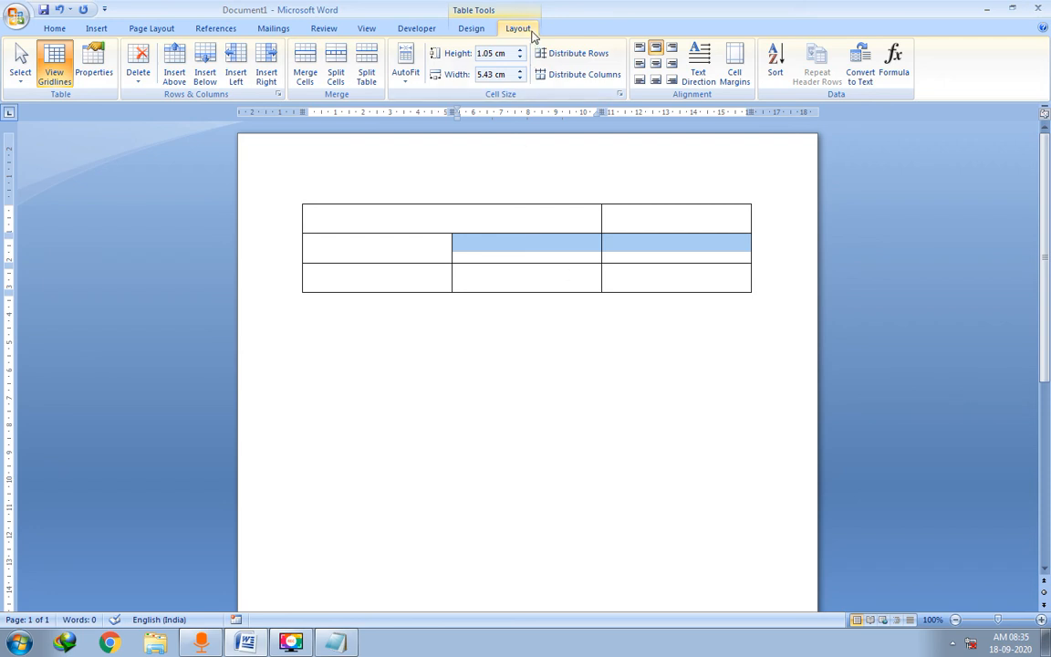
click(305, 71)
click(443, 511)
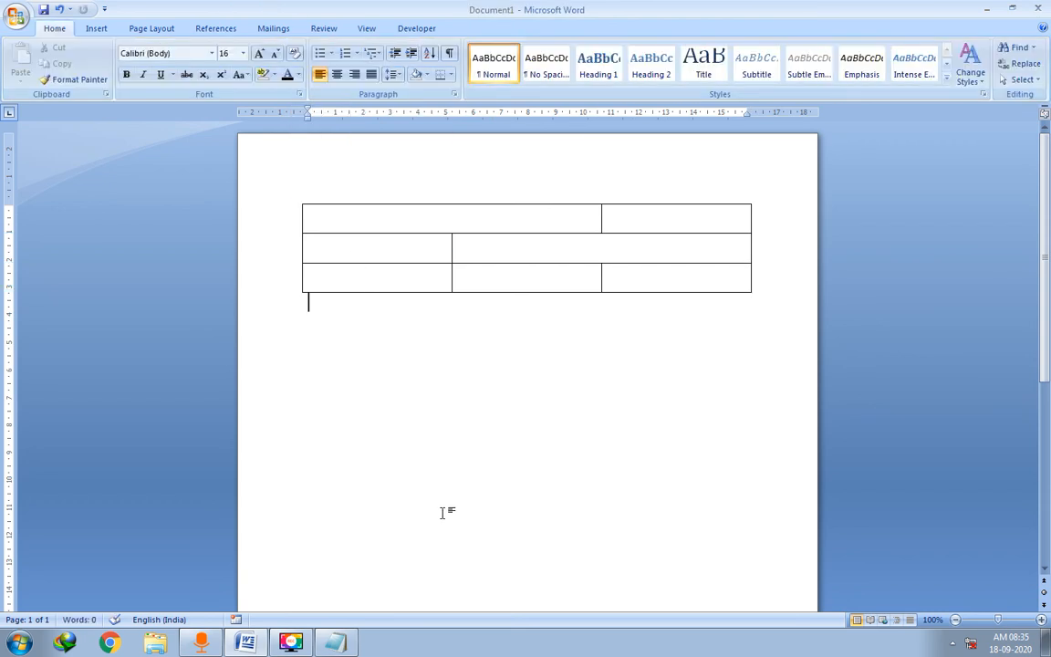
click(624, 251)
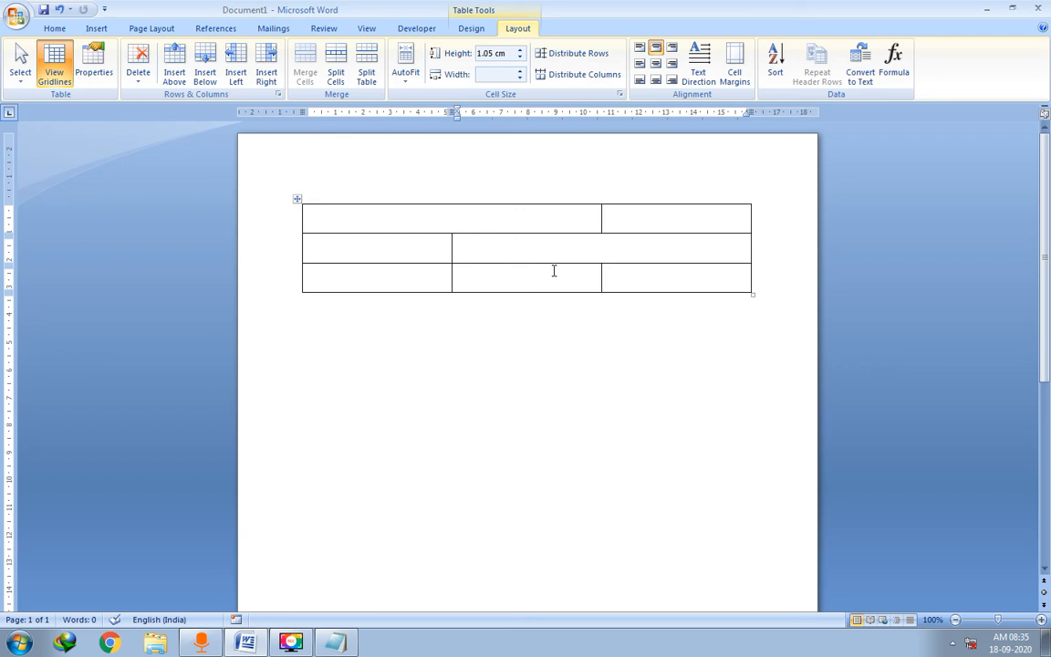
- Undo both cell merges in the table's first and second rows
key(ctrl+z)
key(ctrl+z)
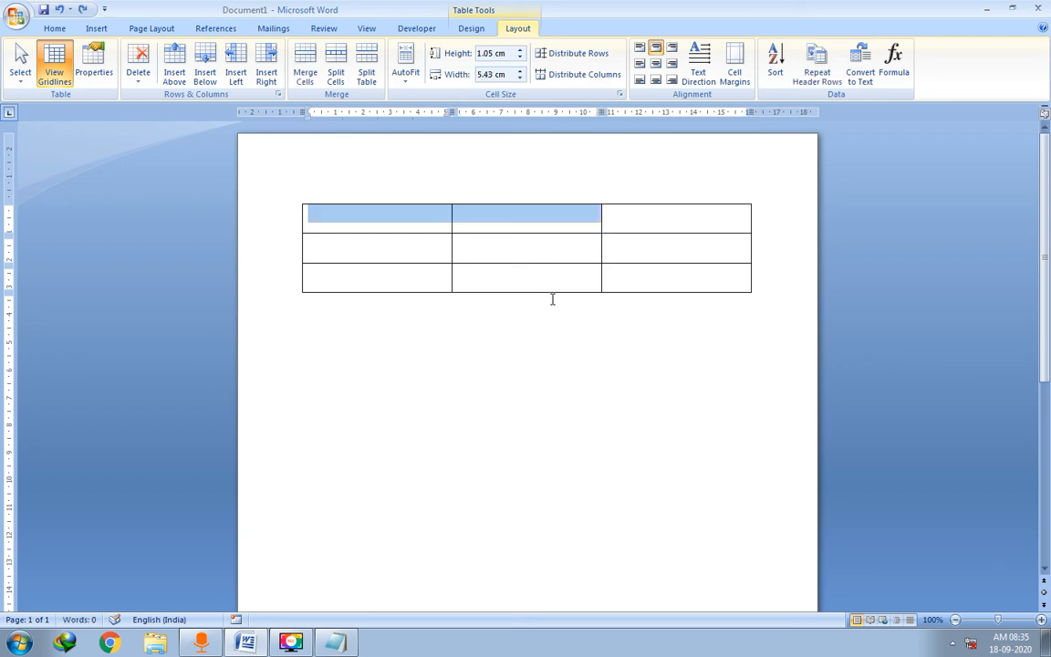
click(552, 408)
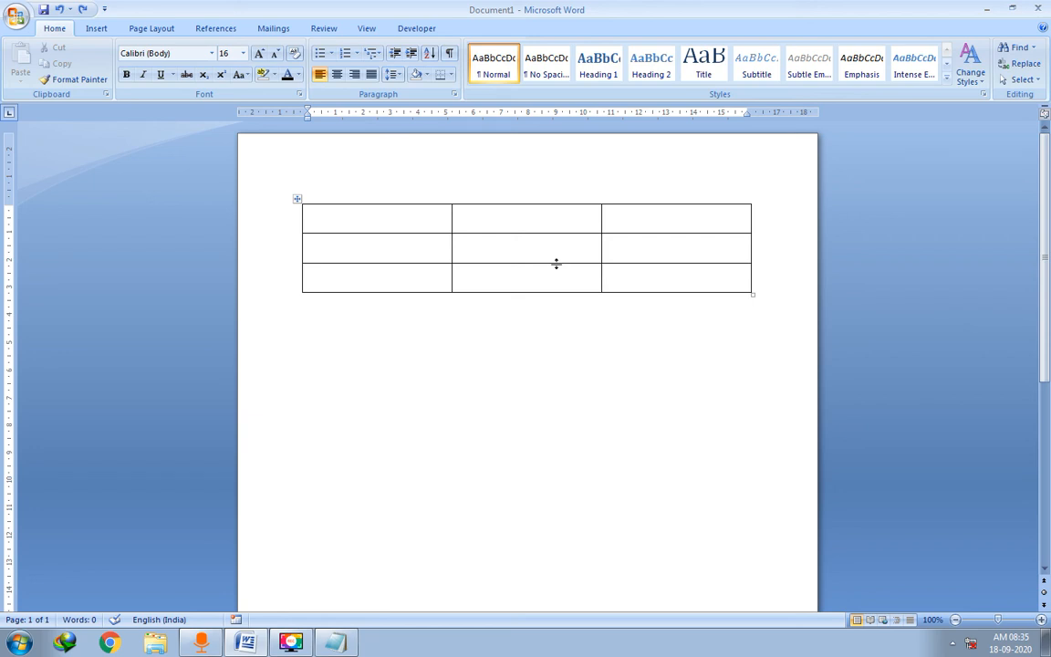
- Switch to Notepad, highlight the definition of splitting for review, and return to the Word document
click(341, 640)
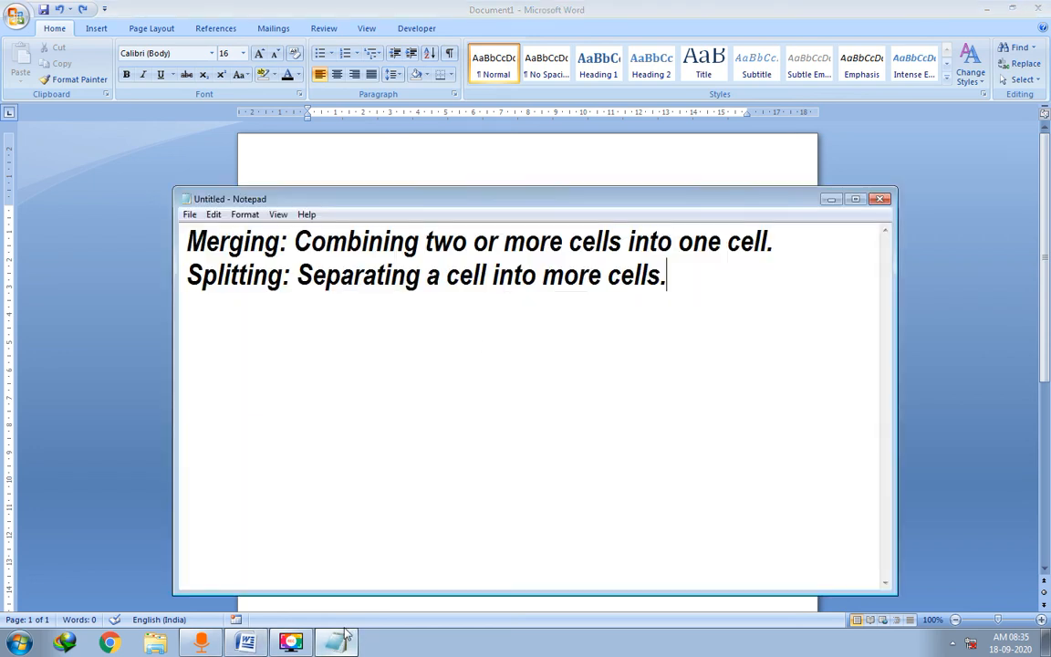
drag(187, 276, 697, 299)
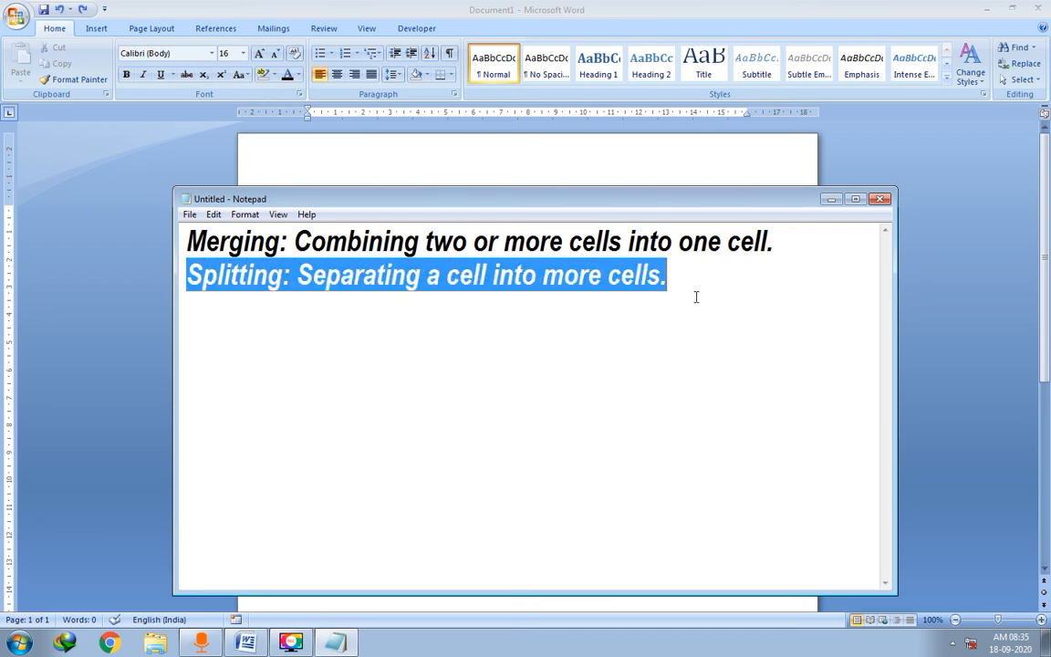
click(832, 201)
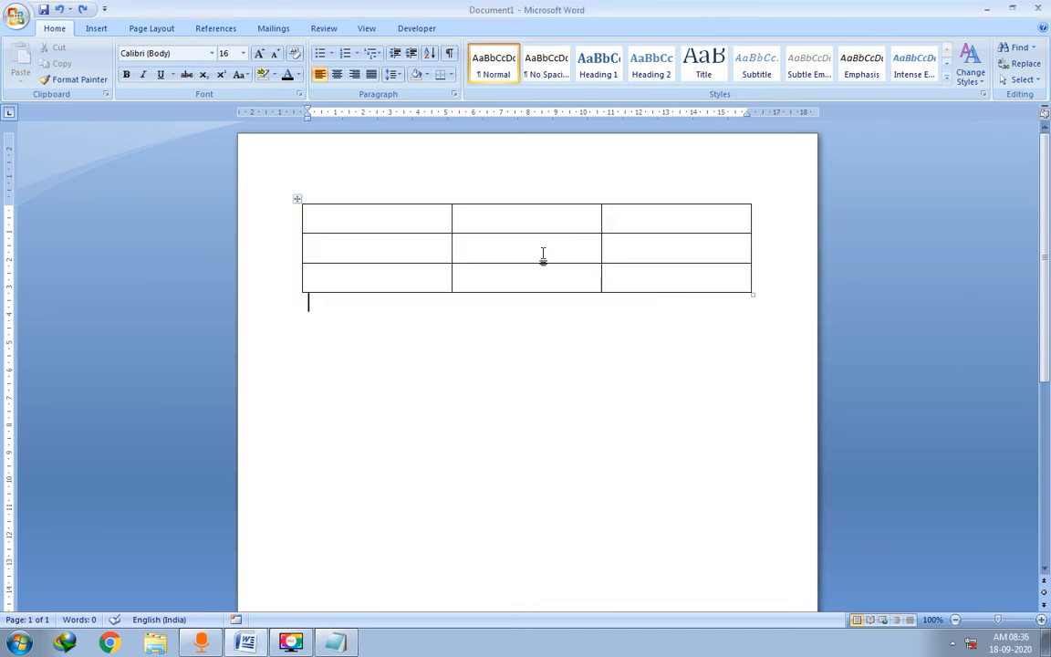
- Split the table's centre cell into 2 columns and 2 rows
click(539, 243)
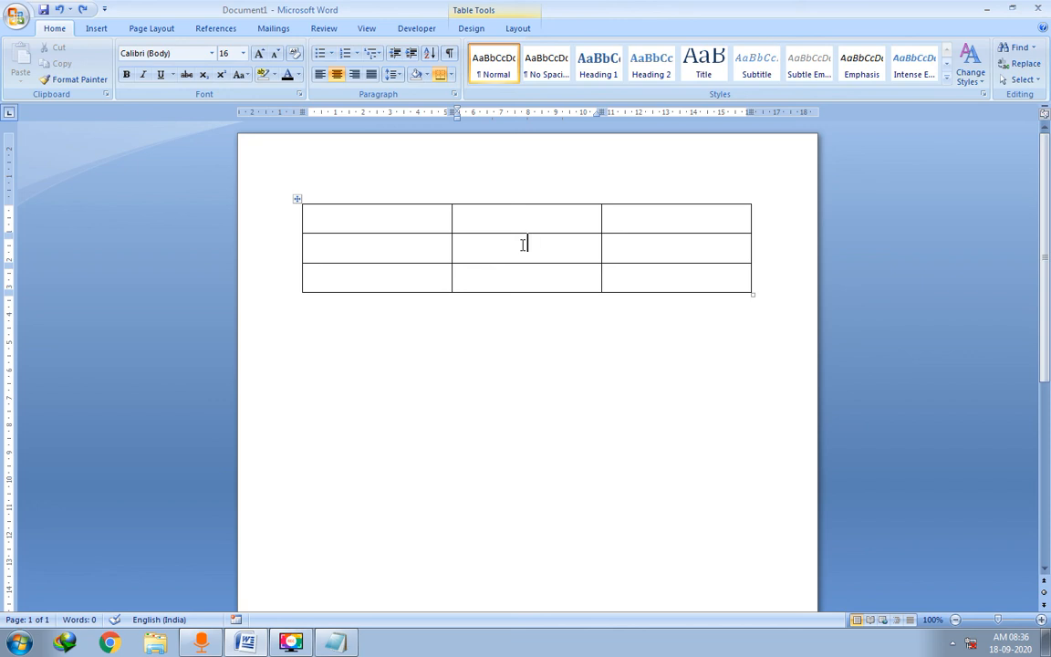
click(517, 28)
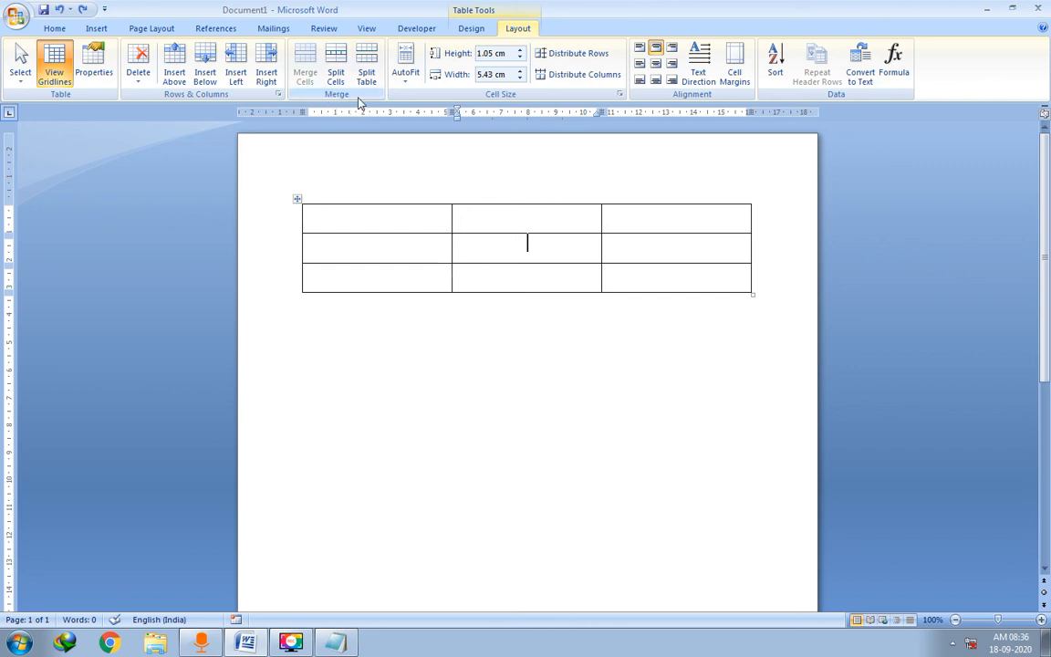
click(338, 66)
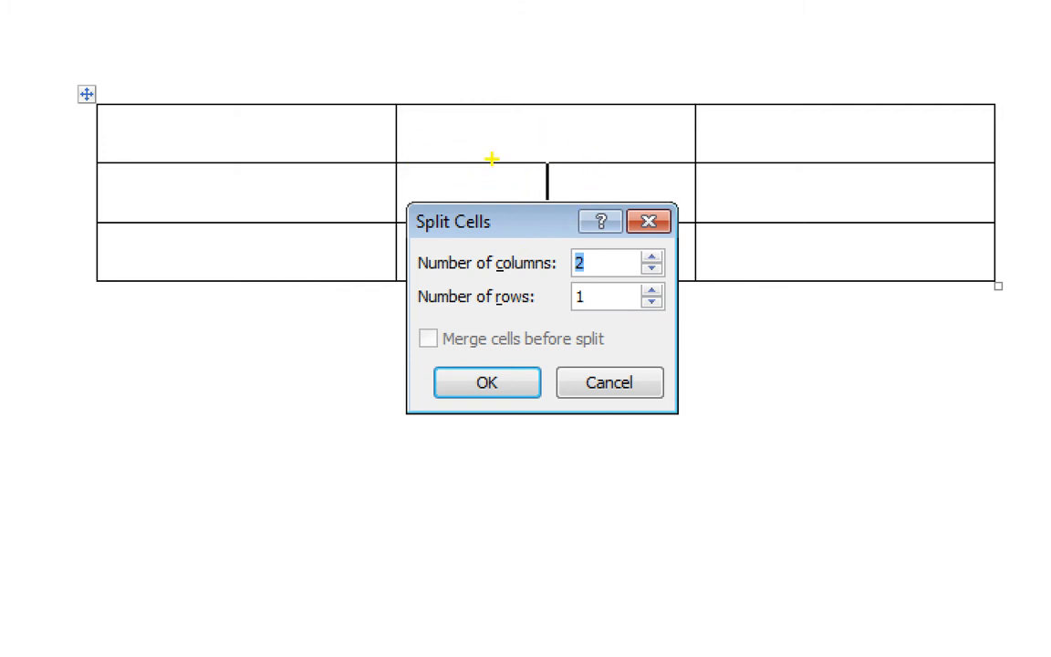
mouse_move(480, 167)
mouse_down()
mouse_move(544, 187)
mouse_move(574, 159)
mouse_move(484, 169)
mouse_move(583, 184)
mouse_move(581, 164)
mouse_up()
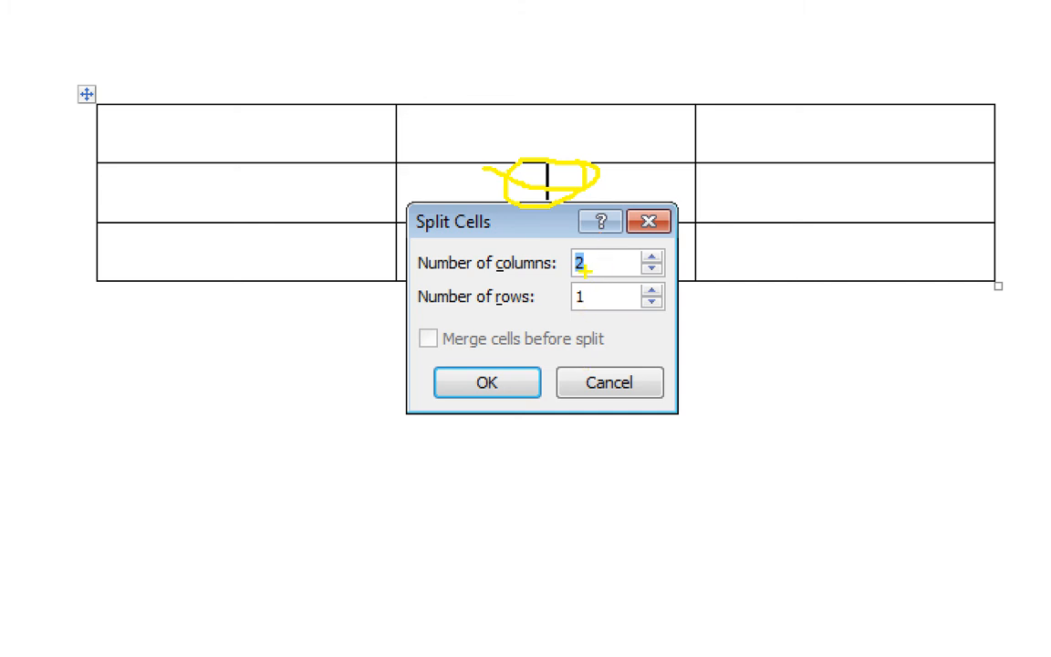
drag(570, 251, 571, 256)
drag(582, 305, 597, 307)
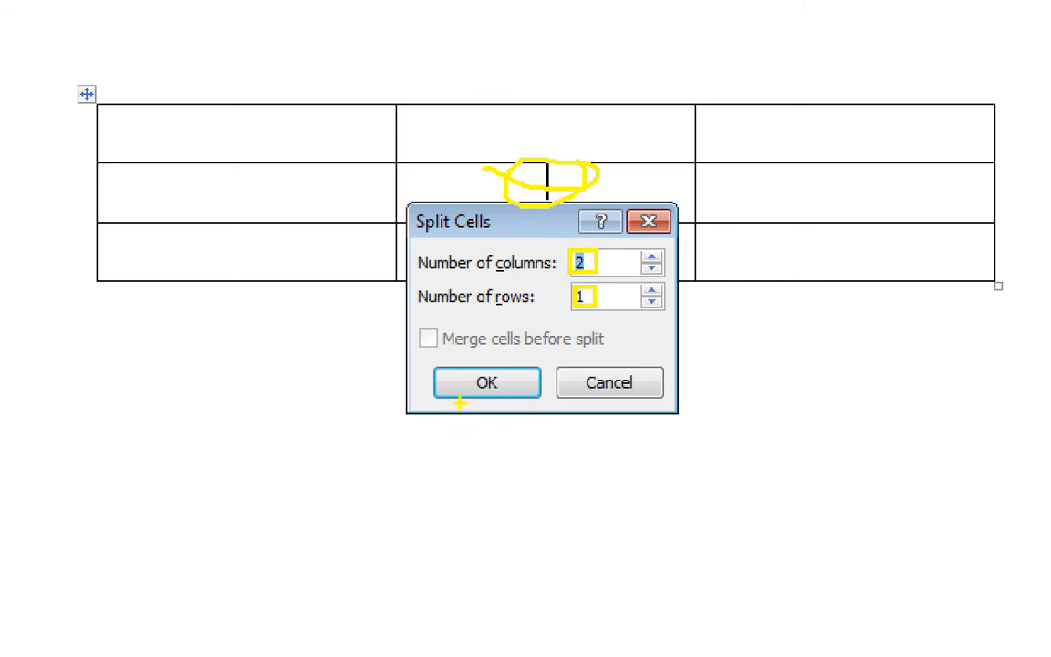
drag(427, 363, 565, 407)
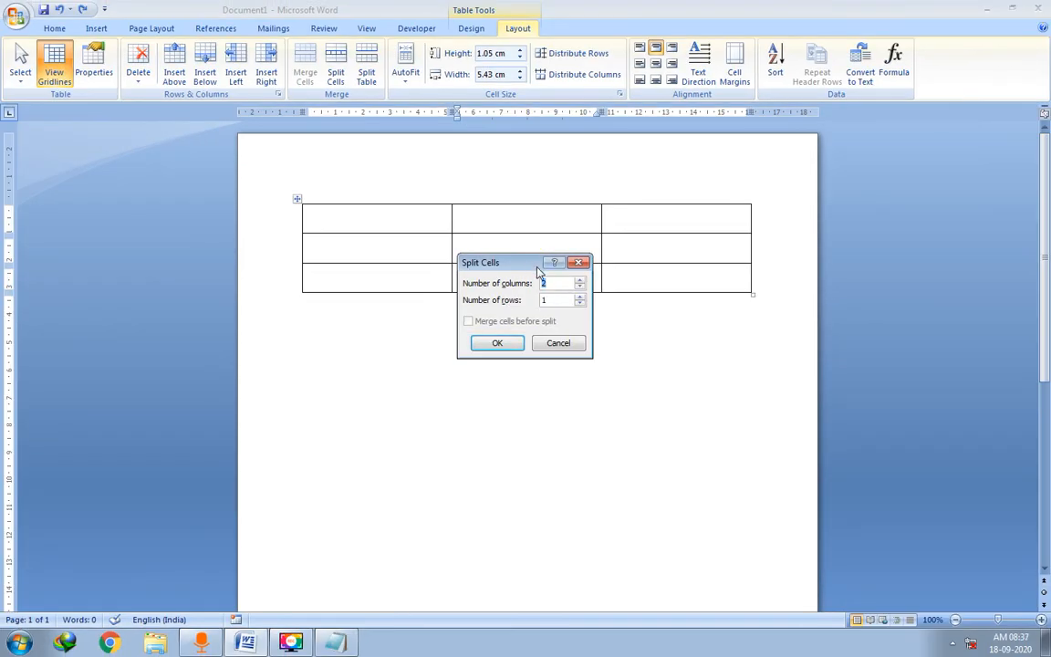
double_click(559, 300)
text(2)
click(509, 345)
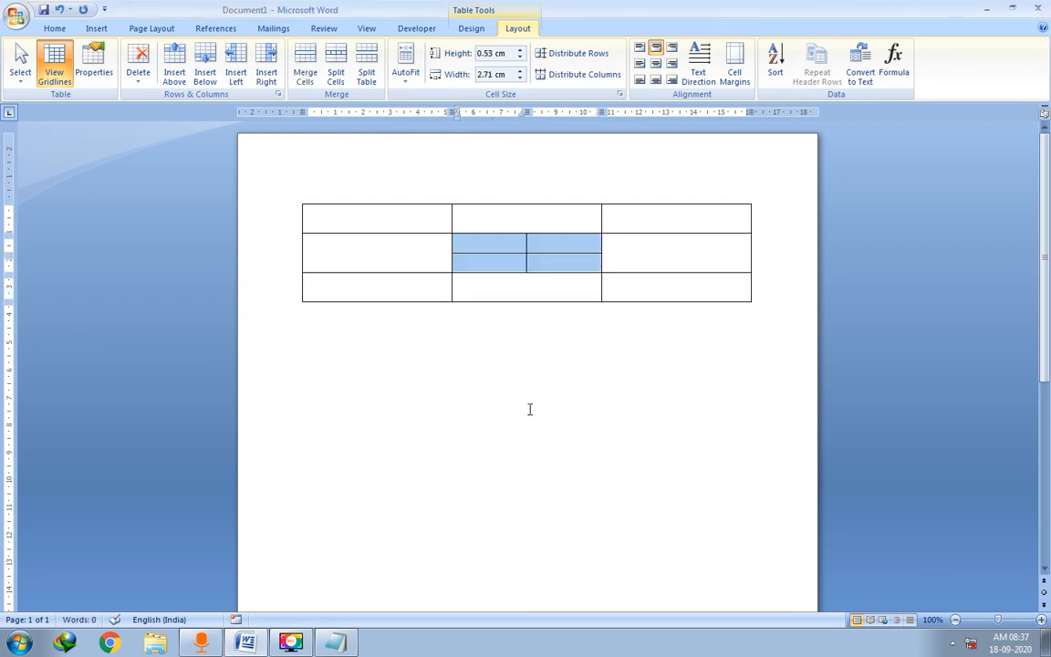
click(520, 342)
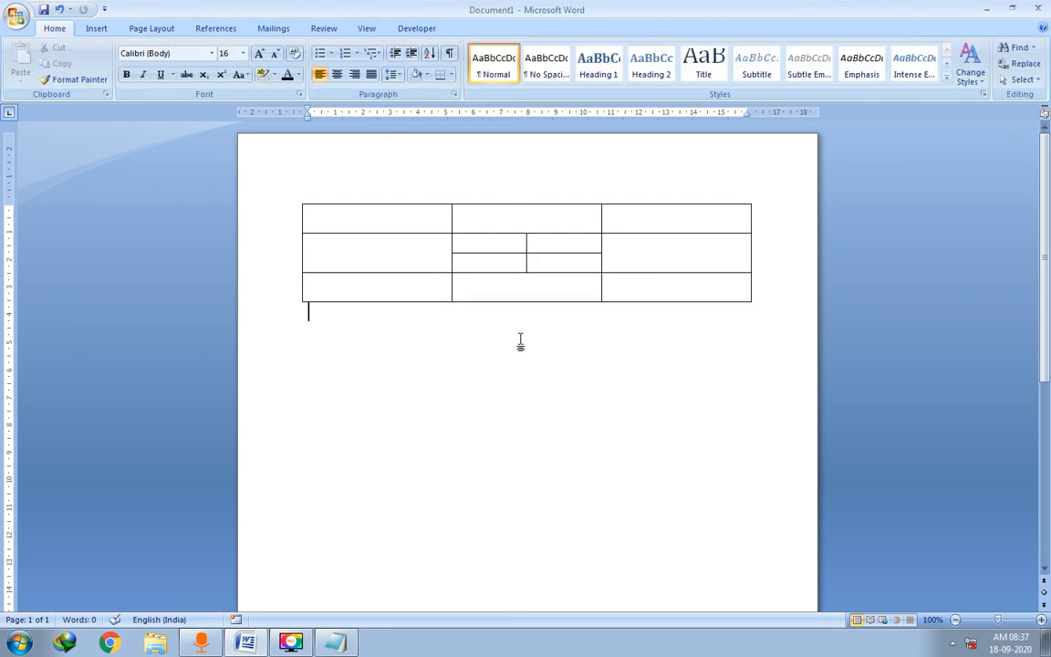
- Select the split cells in the table's centre as a block and visit them one by one
click(500, 244)
drag(530, 244, 566, 264)
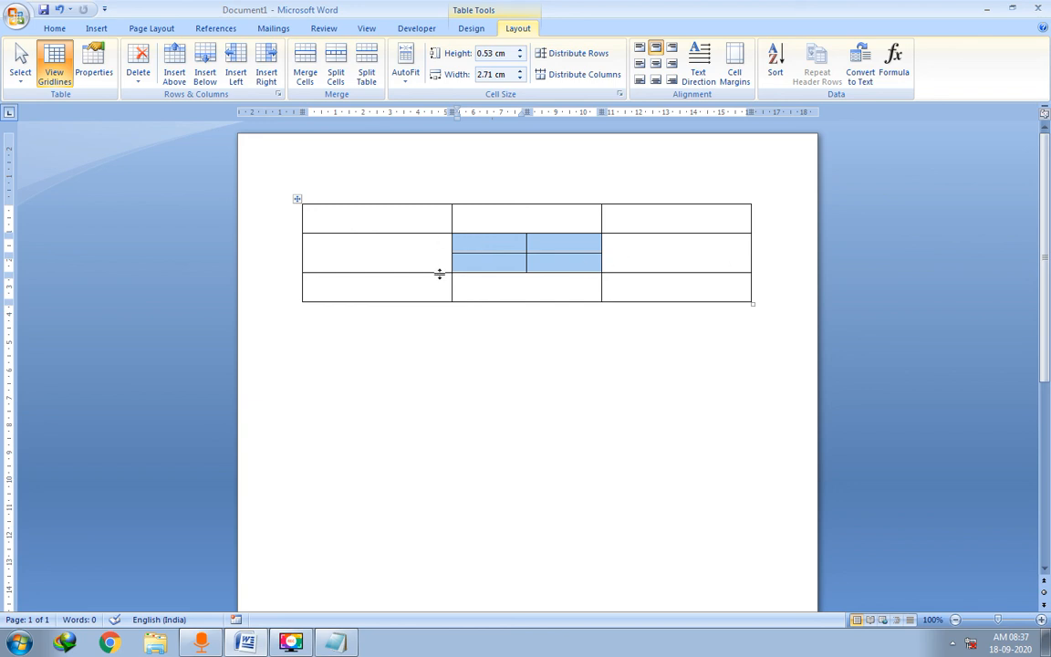
click(443, 245)
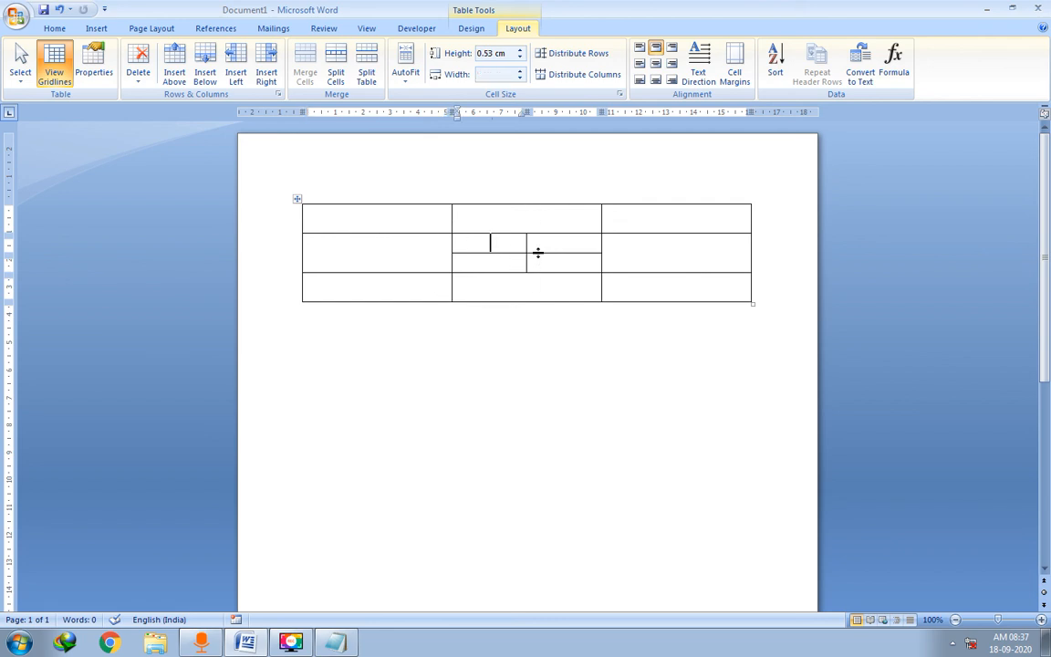
click(542, 243)
click(506, 263)
click(552, 265)
- Switch to Notepad, highlight both the merging and splitting definitions for review, and return to the Word document
click(338, 644)
click(234, 274)
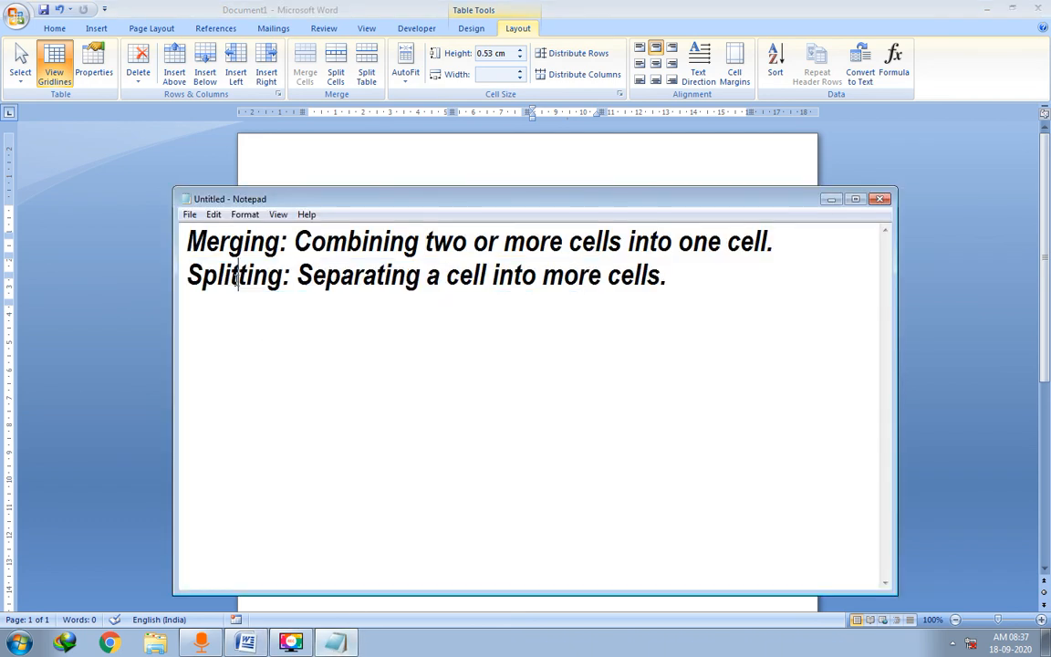
drag(189, 239, 730, 300)
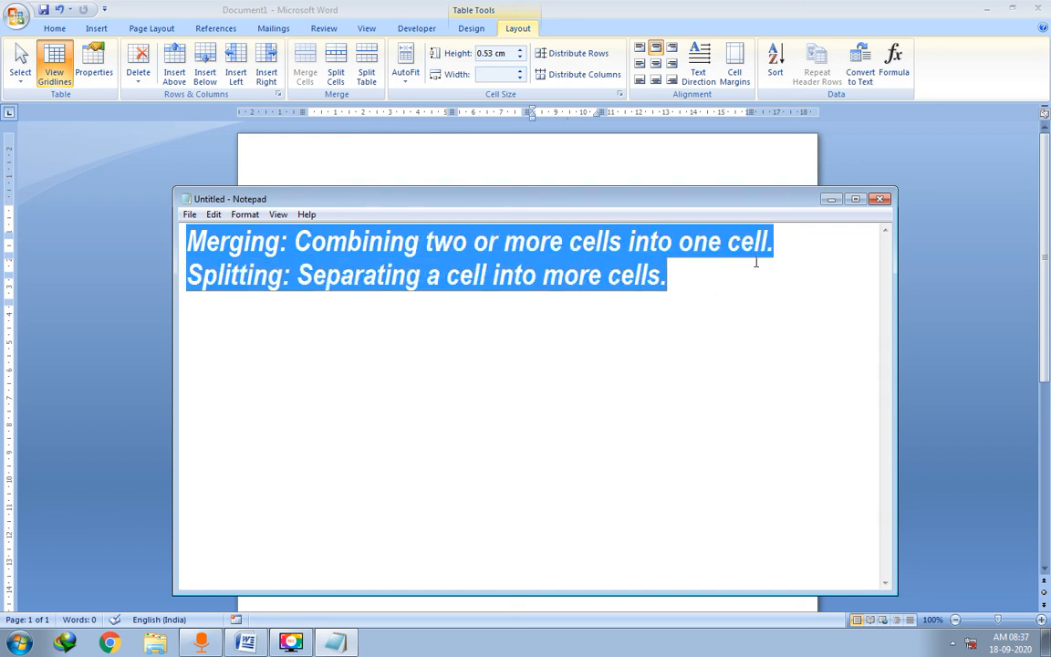
click(831, 199)
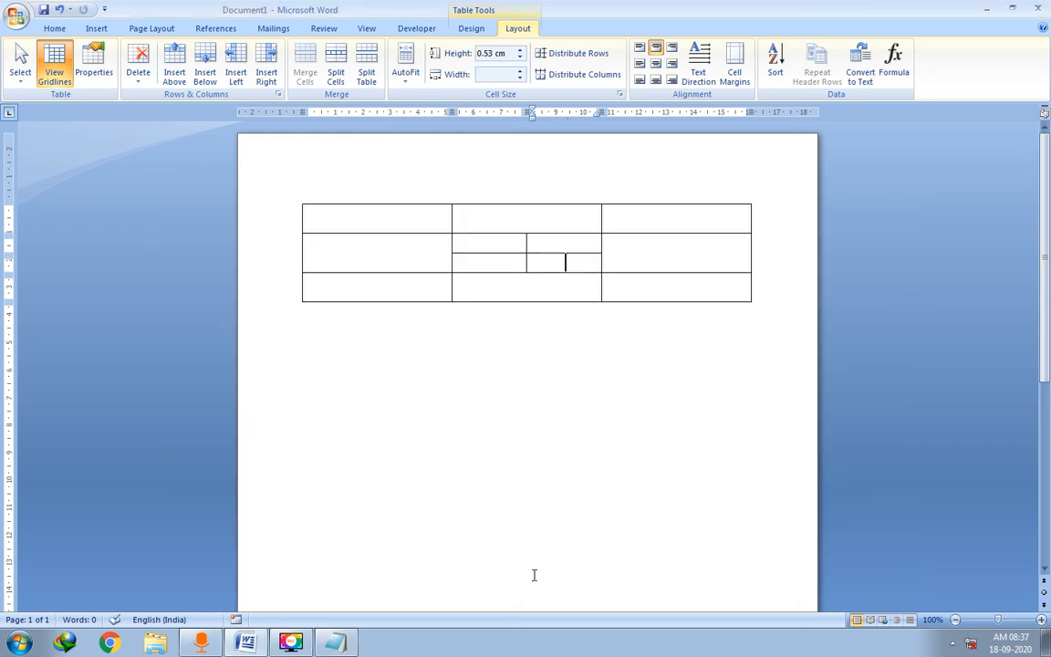